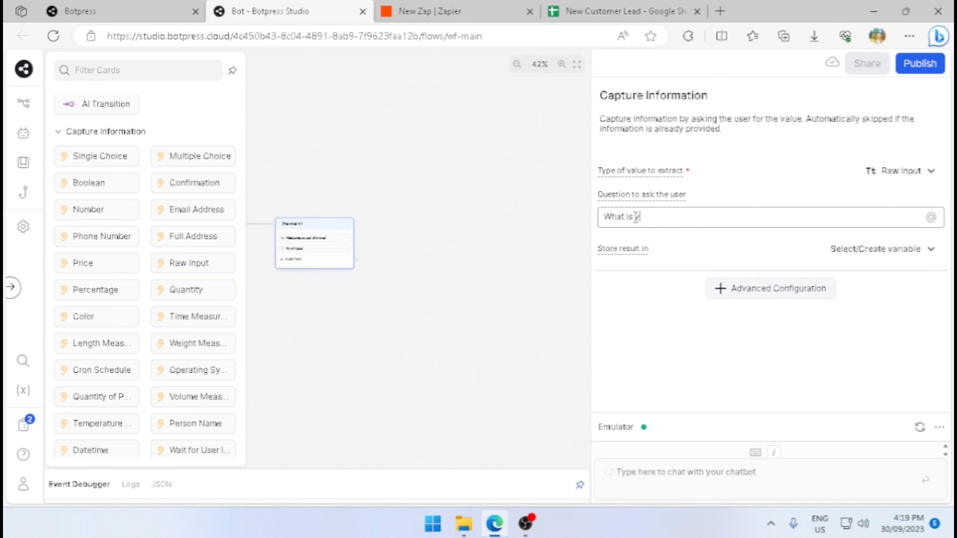
# Complete the question as "What is your name?" and store its result in workflow.name.
pyautogui.write('name?')
pyautogui.click(852, 254)
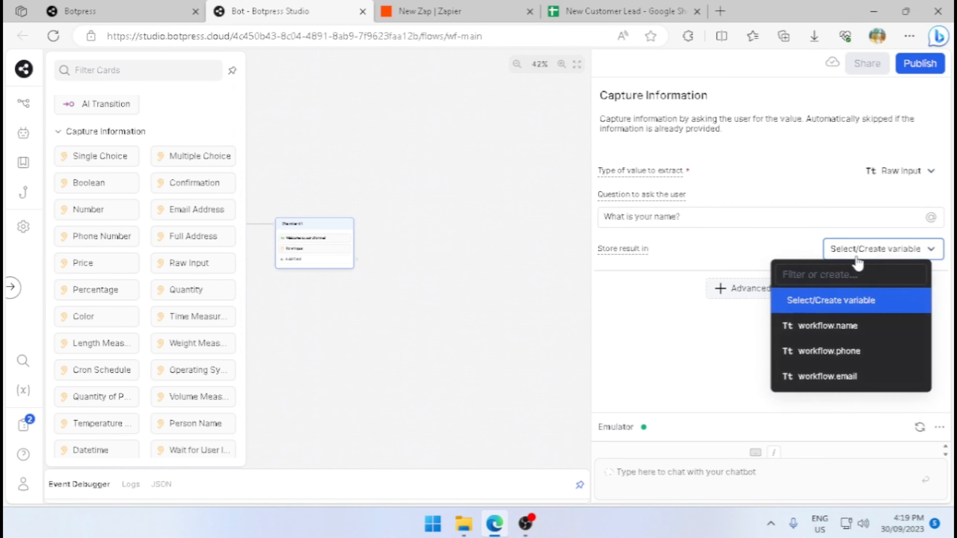
pyautogui.click(870, 327)
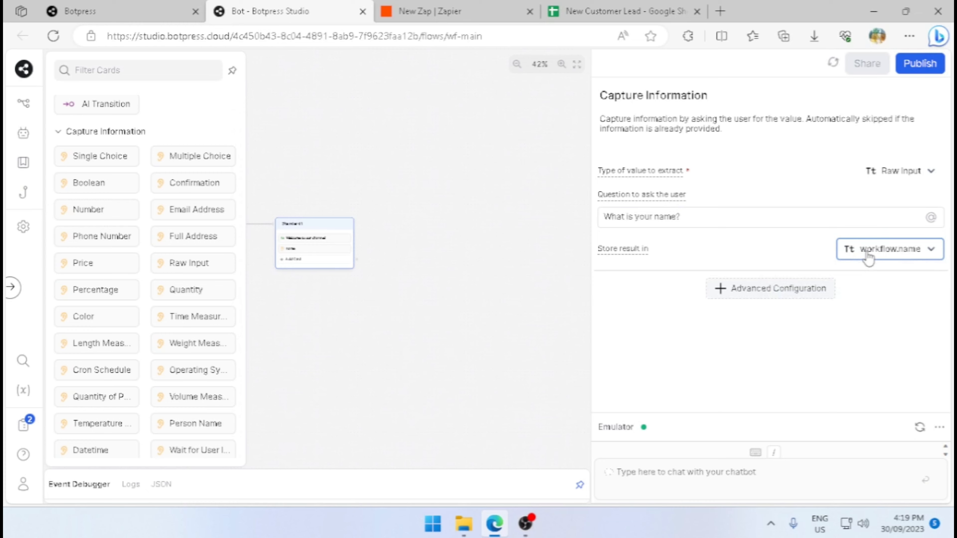
pyautogui.click(457, 275)
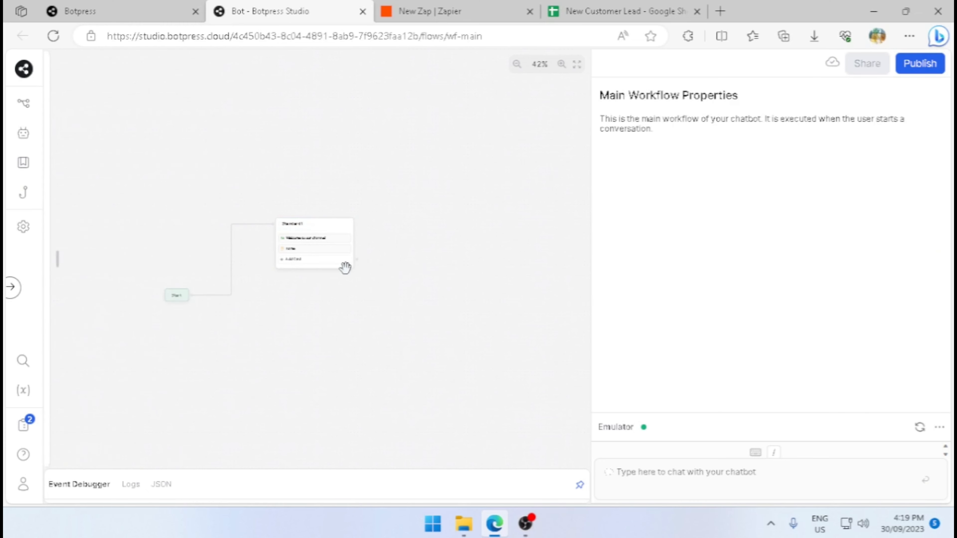
# Add a Raw Input card to the first node asking "What is your phone number?" and store the result in workflow.phone.
pyautogui.click(339, 264)
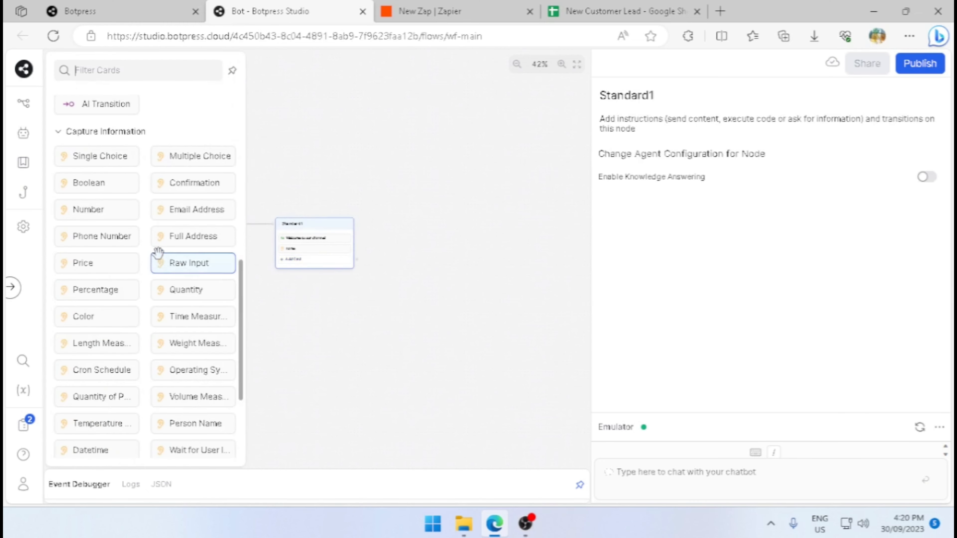
pyautogui.click(223, 263)
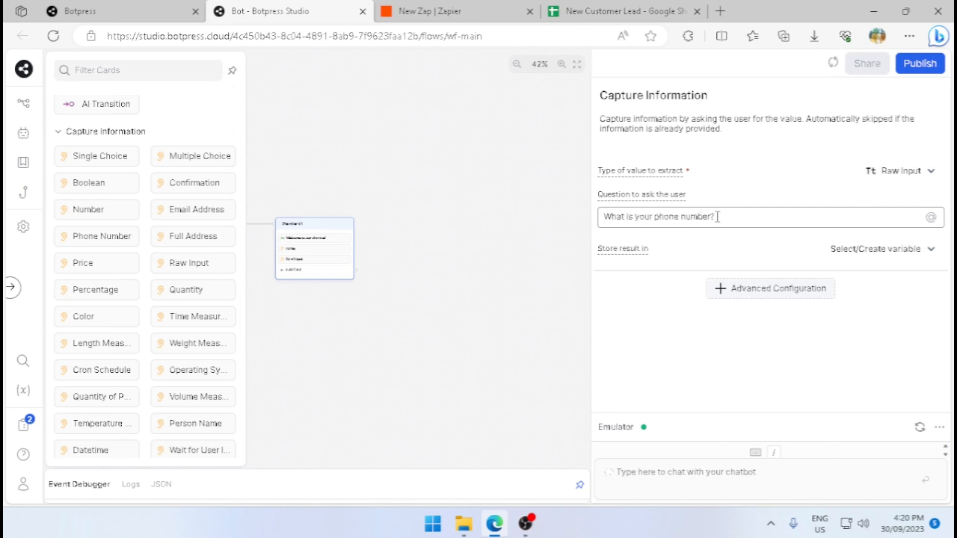
pyautogui.click(866, 250)
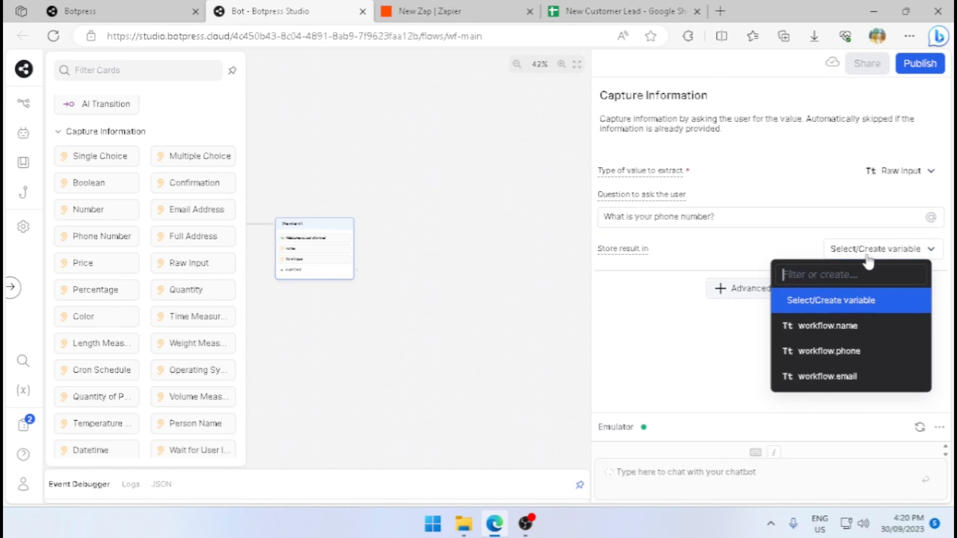
pyautogui.click(864, 352)
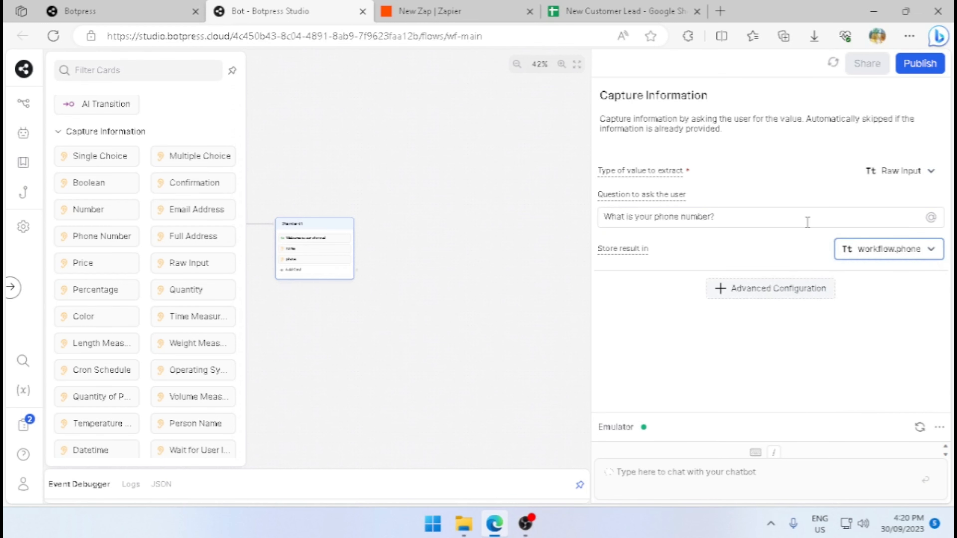
pyautogui.click(455, 260)
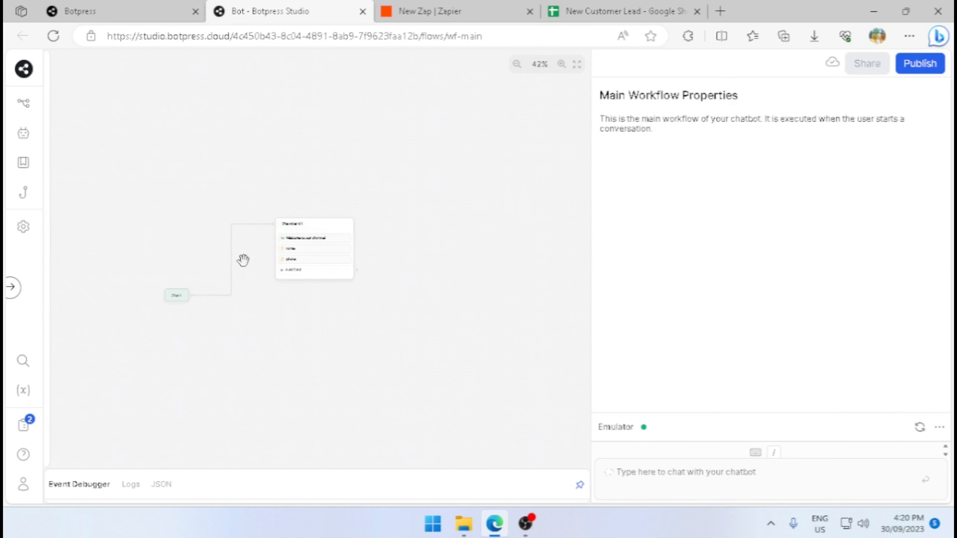
# Add another Raw Input card to the same node asking "What is your email?" and store the result in workflow.email.
pyautogui.click(310, 275)
pyautogui.click(221, 262)
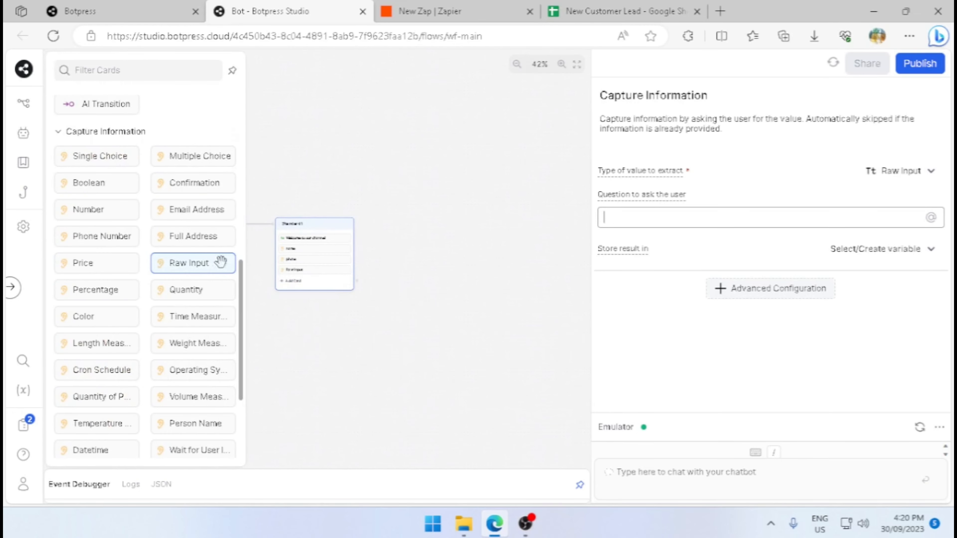
pyautogui.click(692, 218)
pyautogui.write('What is y')
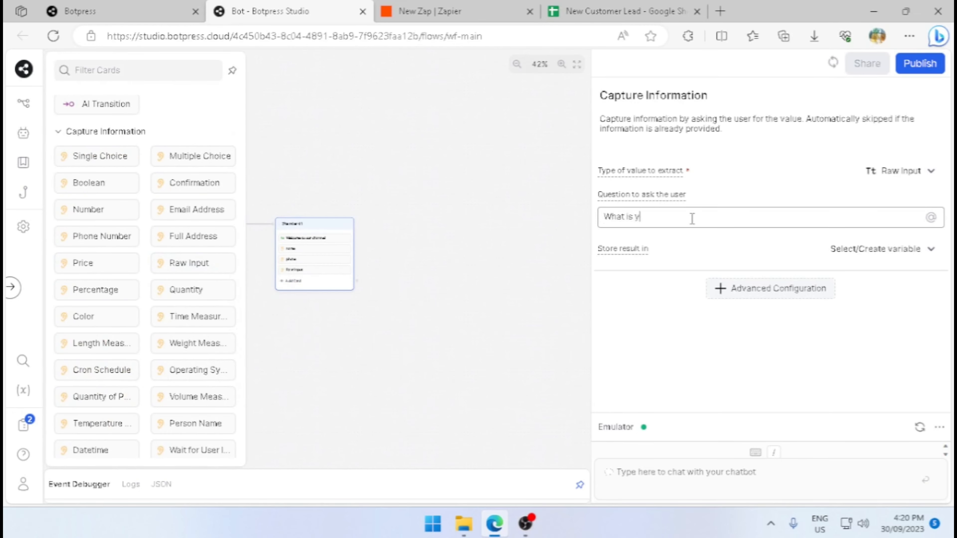
pyautogui.write('our email?')
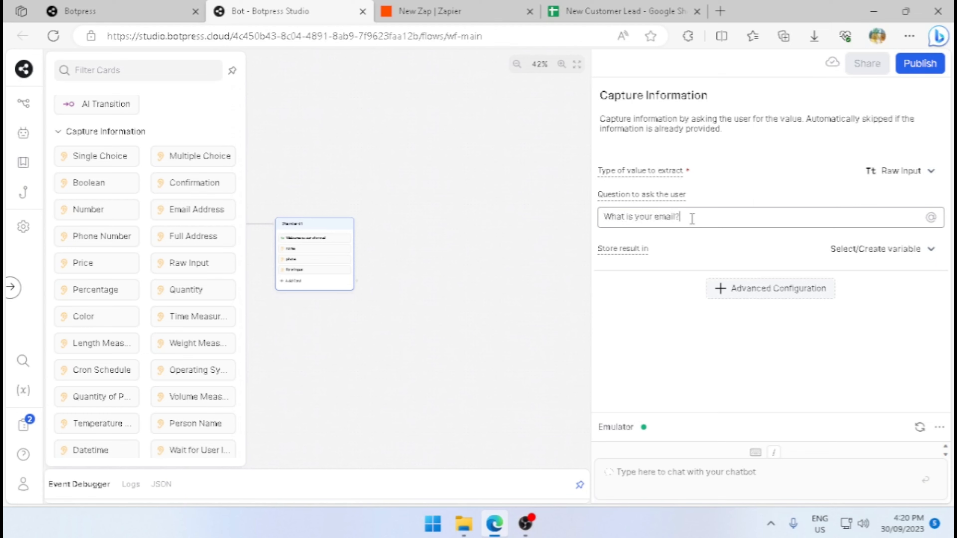
pyautogui.click(843, 249)
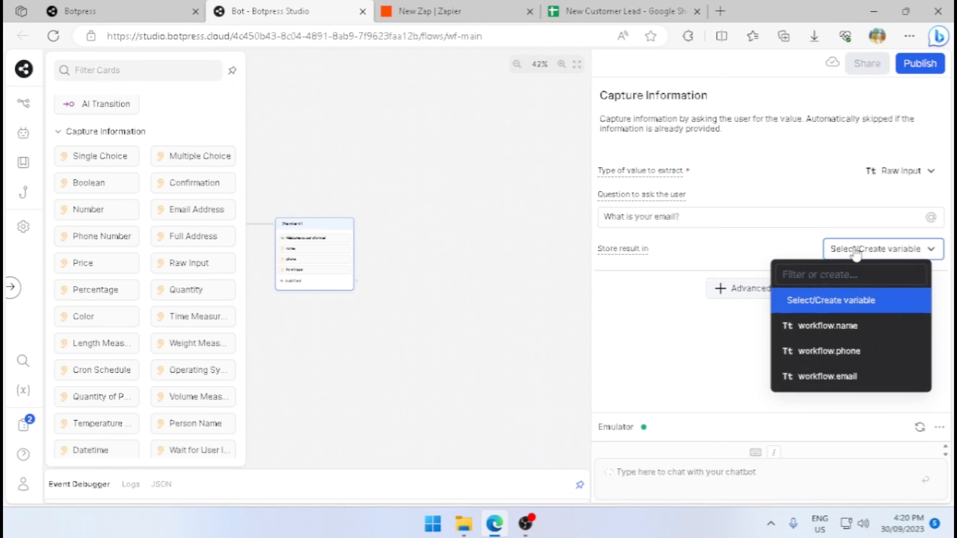
pyautogui.click(848, 376)
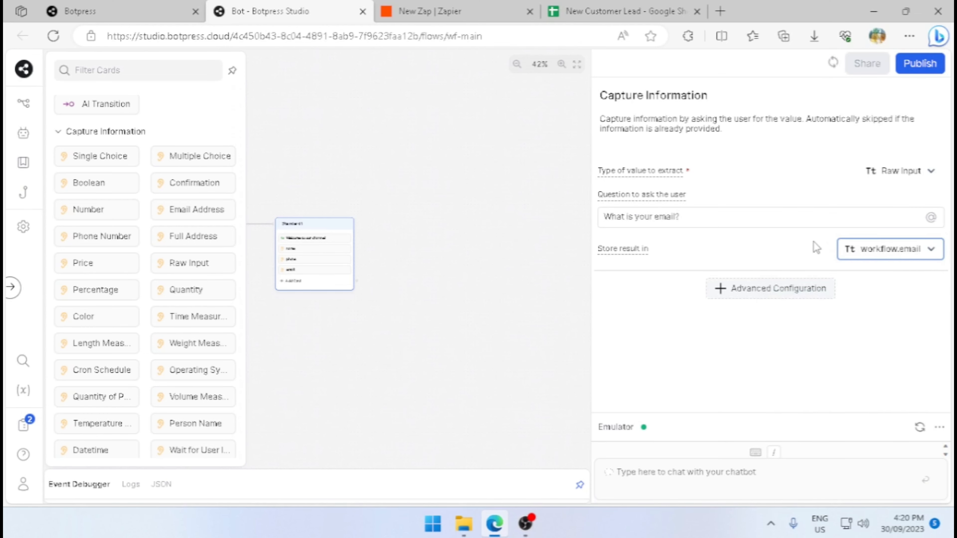
pyautogui.click(482, 271)
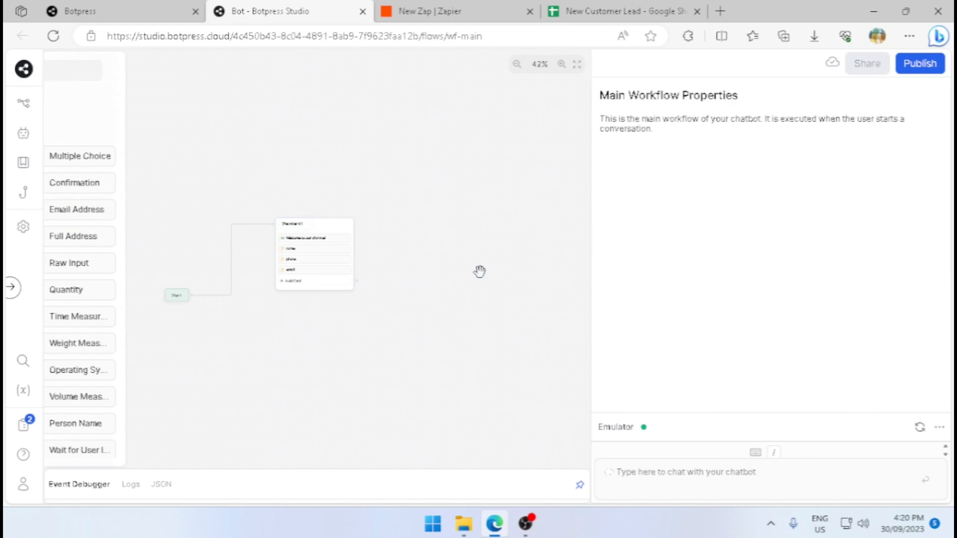
# Create a new standard node connected to the output of the information-capture node.
pyautogui.moveTo(358, 280); pyautogui.dragTo(452, 220)
pyautogui.click(461, 269)
pyautogui.click(469, 222)
# Add an Execute code card to the new node and paste the code that posts the name, phone and email payload to webhookUrl with axios.
pyautogui.click(457, 234)
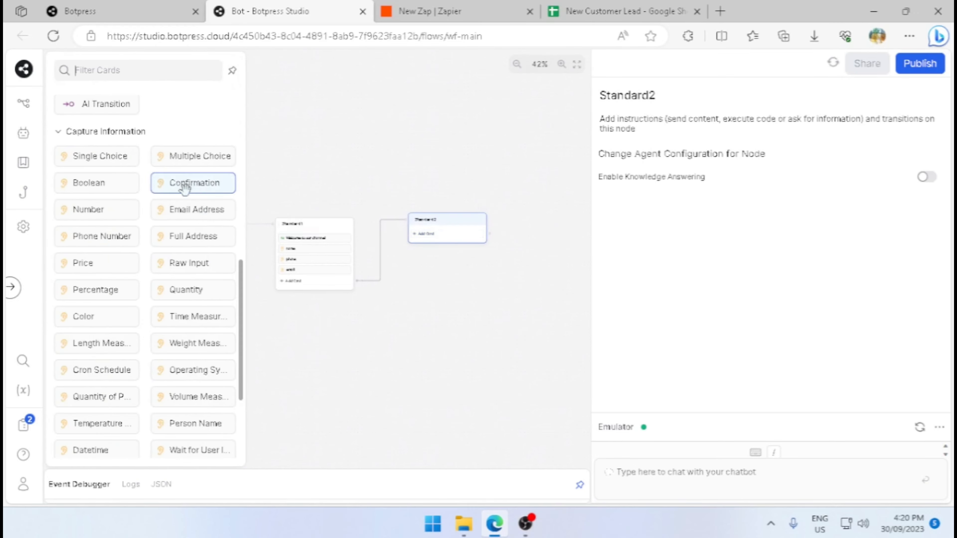
pyautogui.scroll(-4, 181, 230)
pyautogui.scroll(10, 145, 241)
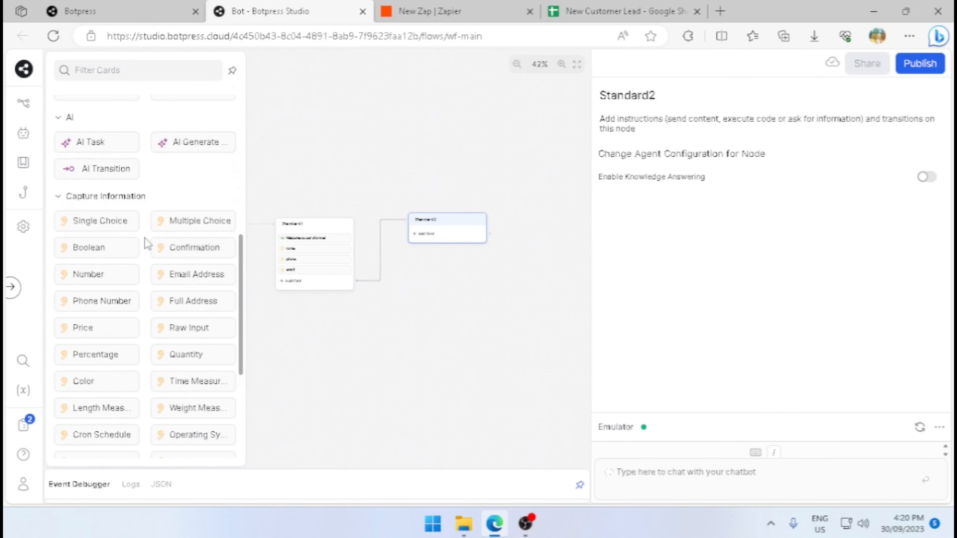
pyautogui.click(99, 115)
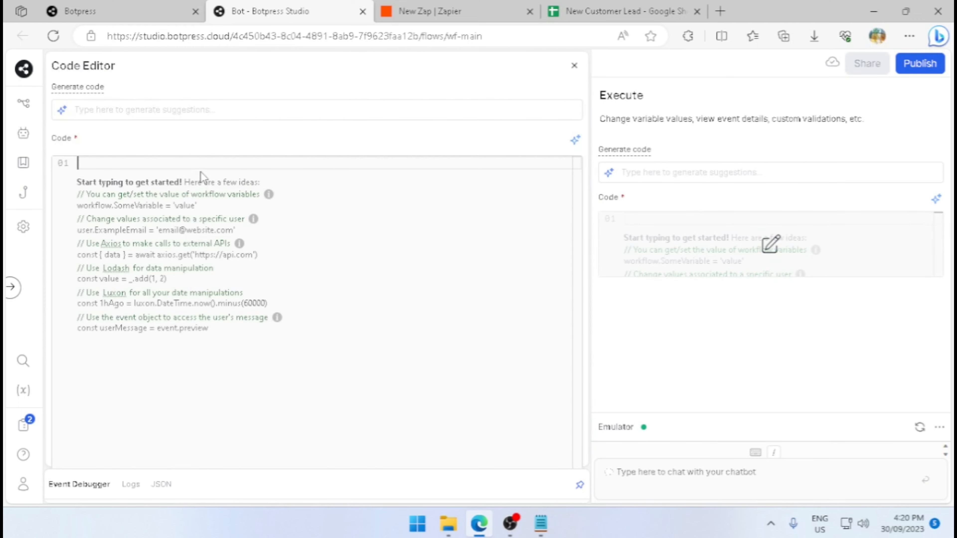
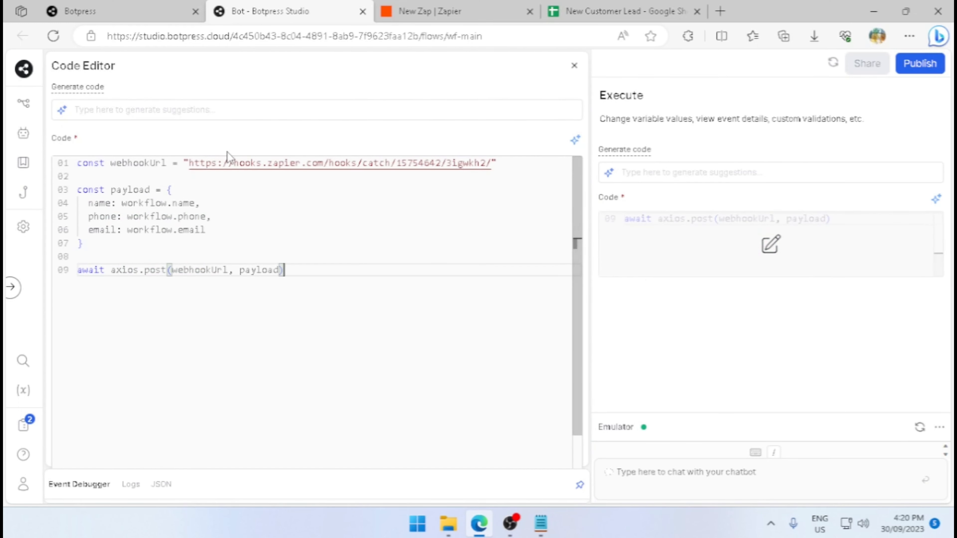
# Switch to the new Zap in Zapier and choose Webhooks by Zapier as its trigger app.
pyautogui.click(442, 17)
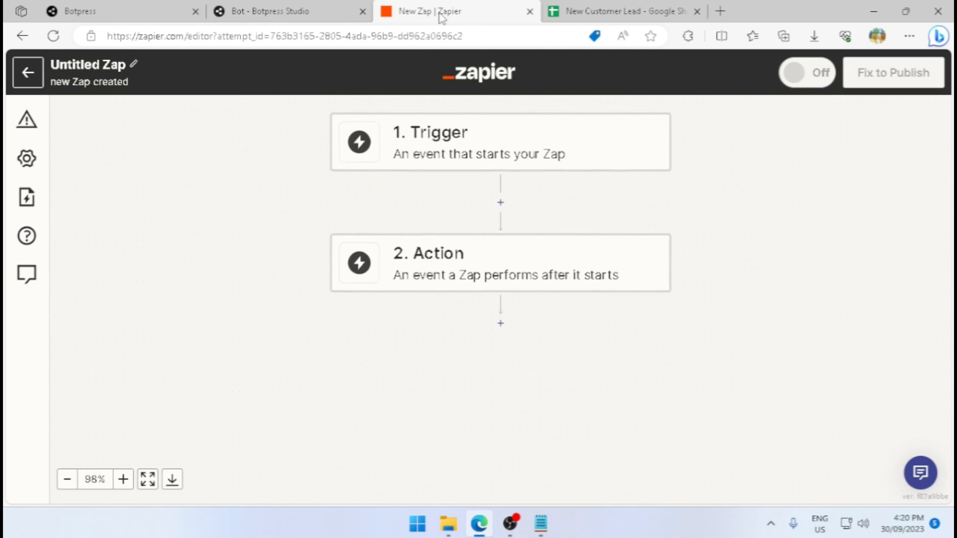
pyautogui.scroll(-5, 775, 291)
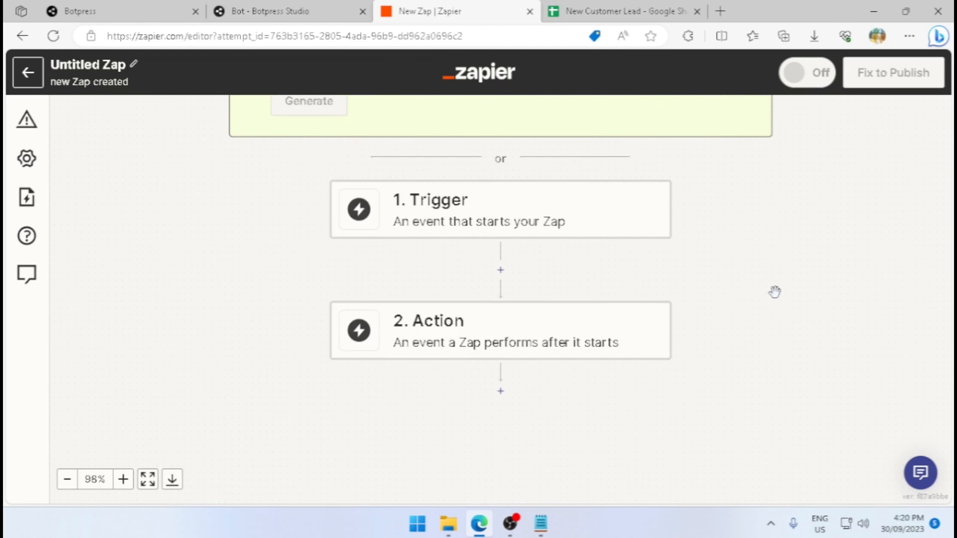
pyautogui.click(556, 214)
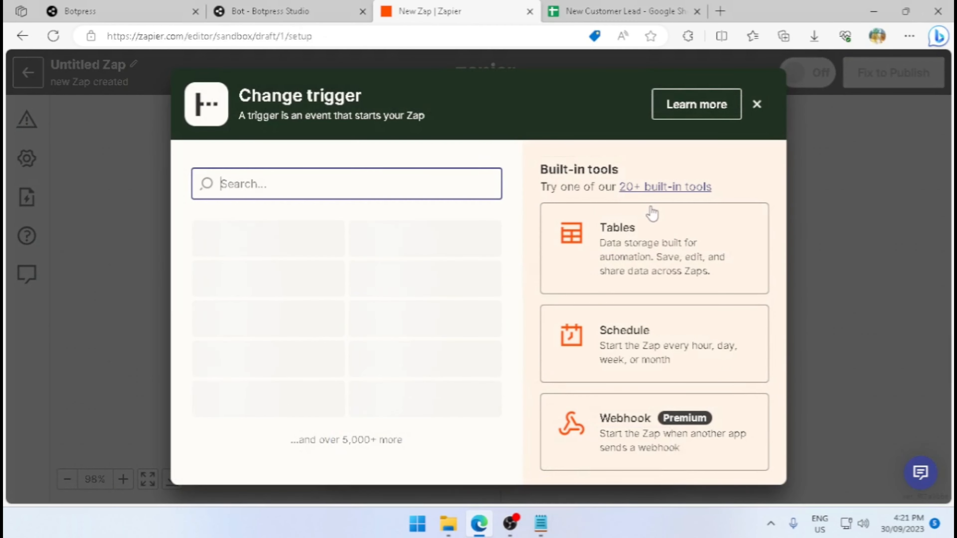
pyautogui.click(284, 389)
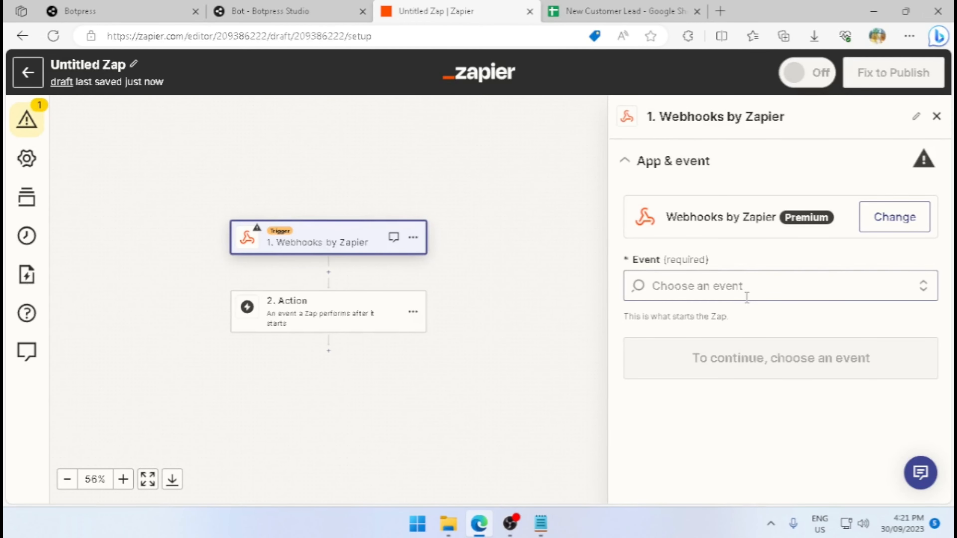
# Set the trigger event to Catch Hook and proceed to the trigger test, leaving the child key empty.
pyautogui.click(743, 285)
pyautogui.click(736, 343)
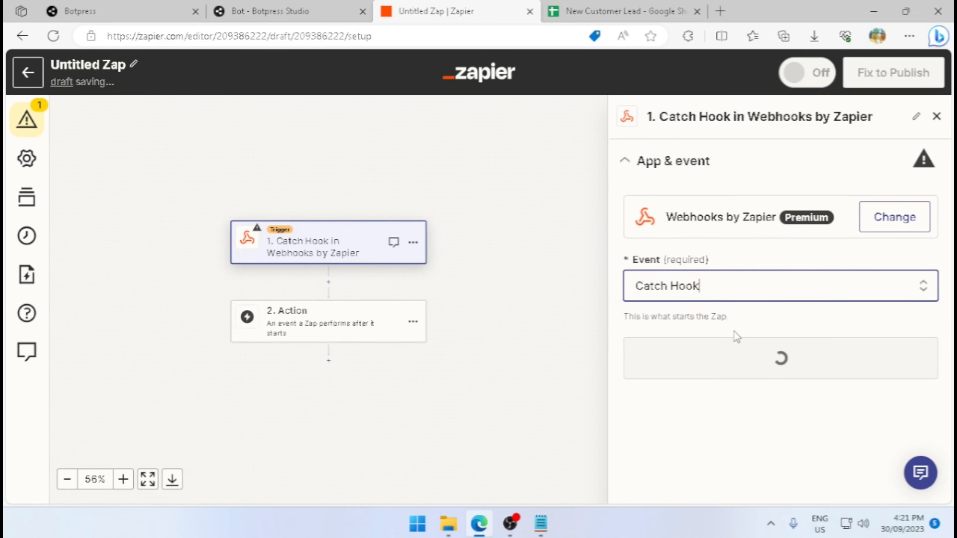
pyautogui.click(740, 357)
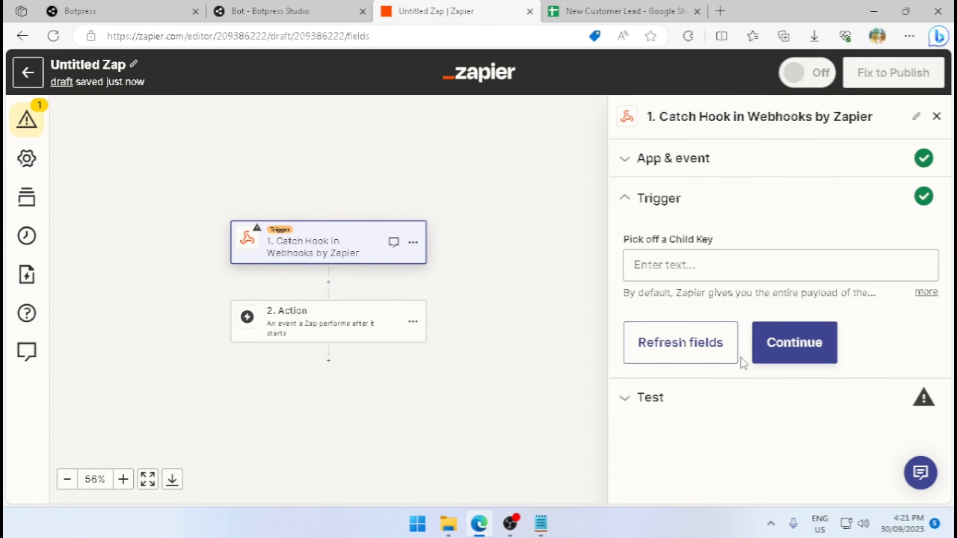
pyautogui.click(790, 342)
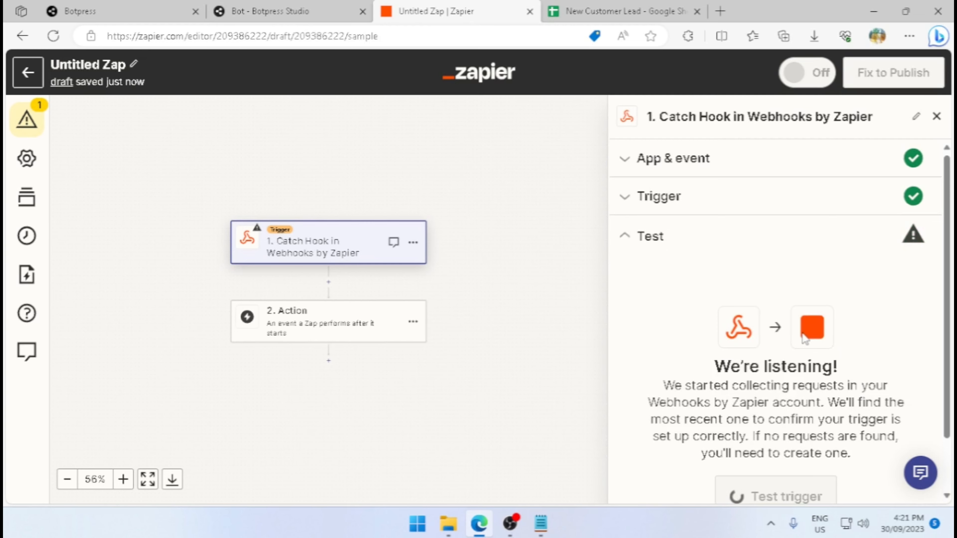
# Copy the Zap's webhook URL, replace the webhookUrl value in the Botpress Execute code with it, and close the code editor.
pyautogui.scroll(-1, 809, 332)
pyautogui.click(923, 315)
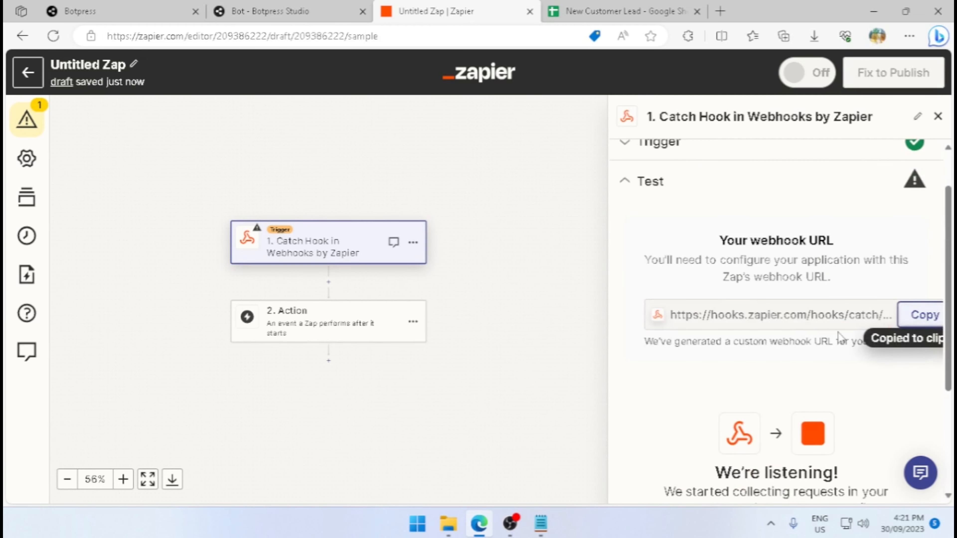
pyautogui.click(269, 11)
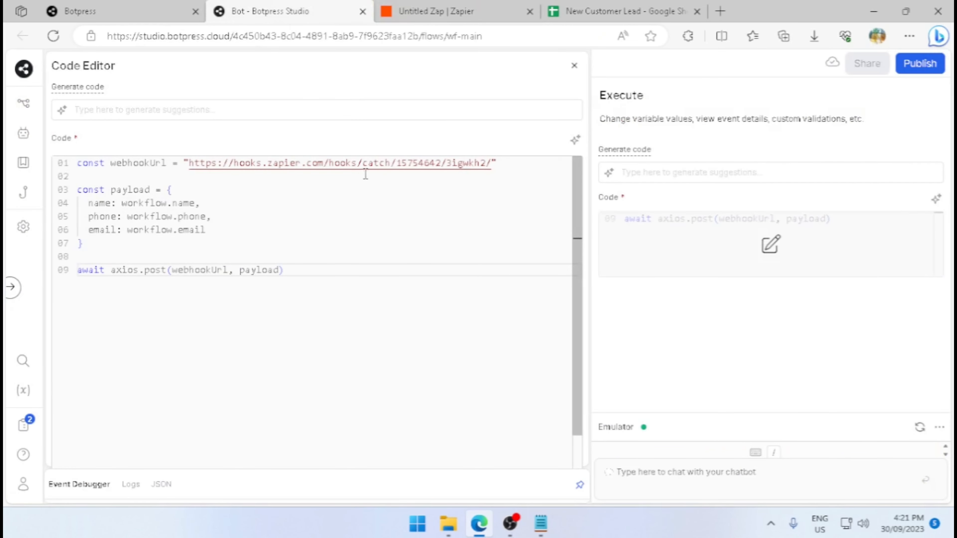
pyautogui.moveTo(495, 166); pyautogui.dragTo(191, 160)
pyautogui.hotkey('ctrl', 'v')
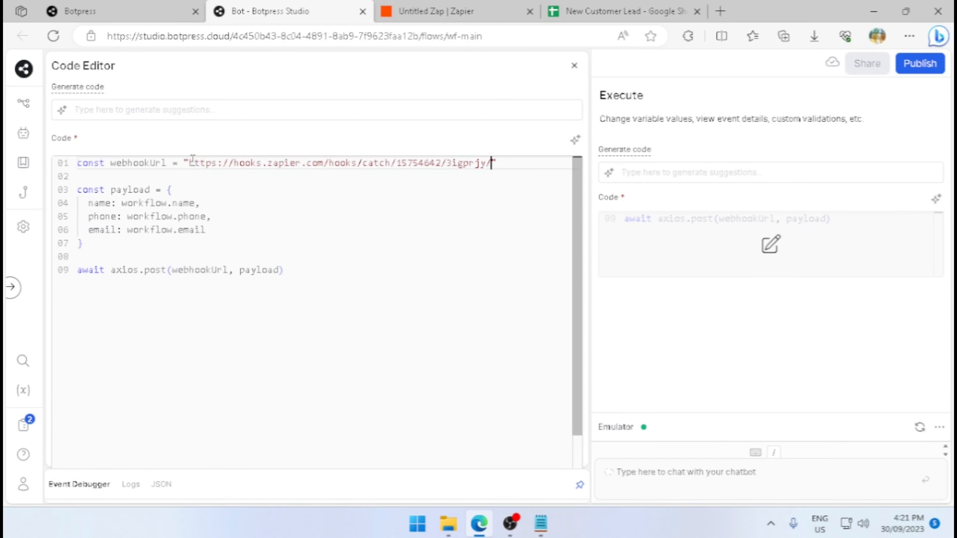
pyautogui.click(573, 67)
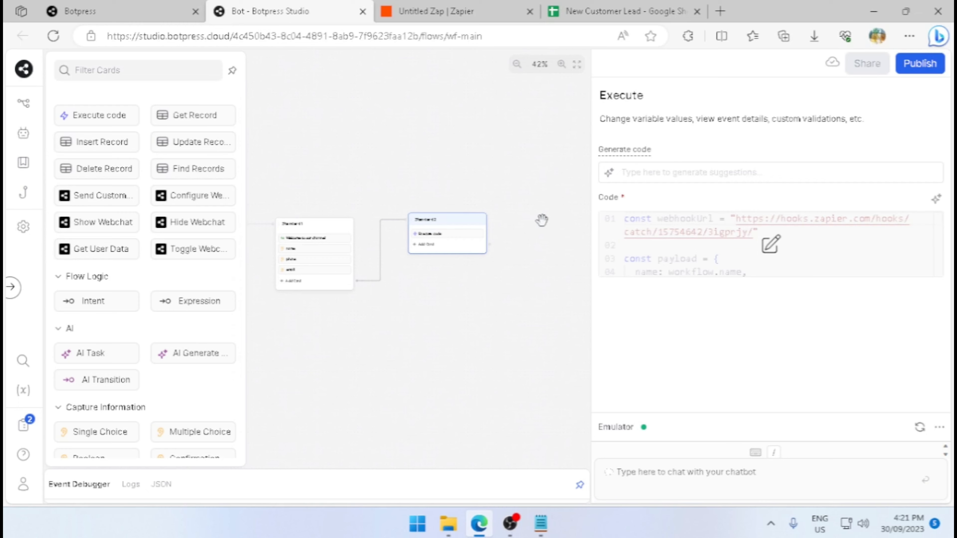
pyautogui.click(451, 246)
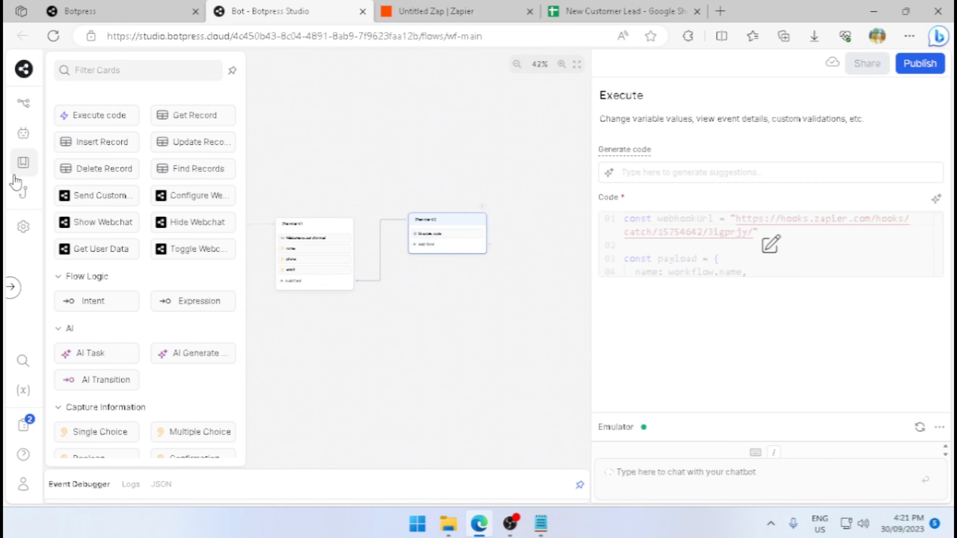
pyautogui.click(101, 129)
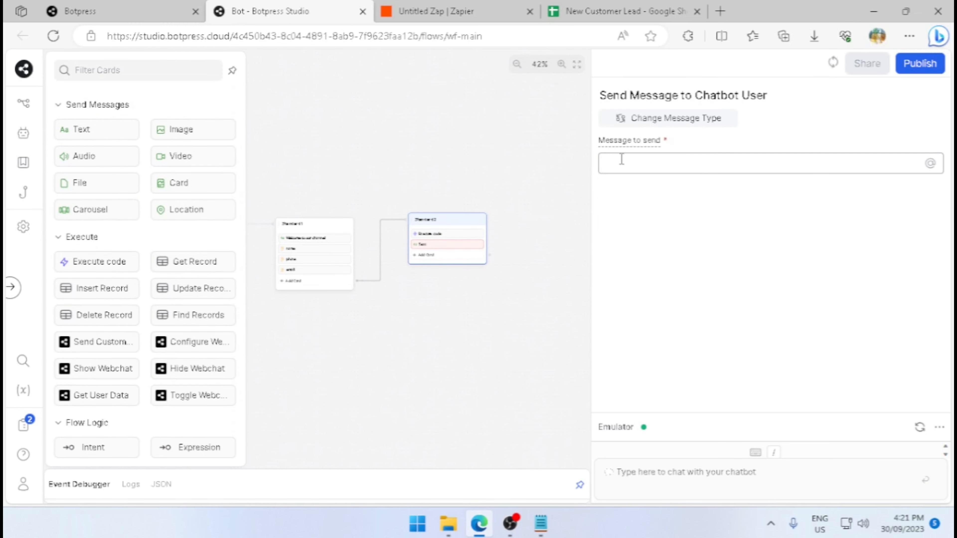
pyautogui.write('Thanks')
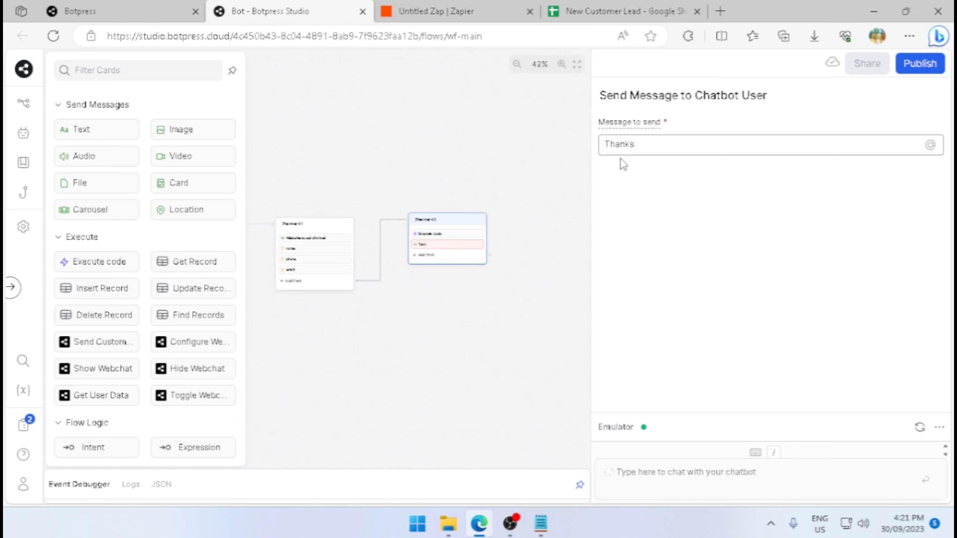
pyautogui.write(' for entering those ')
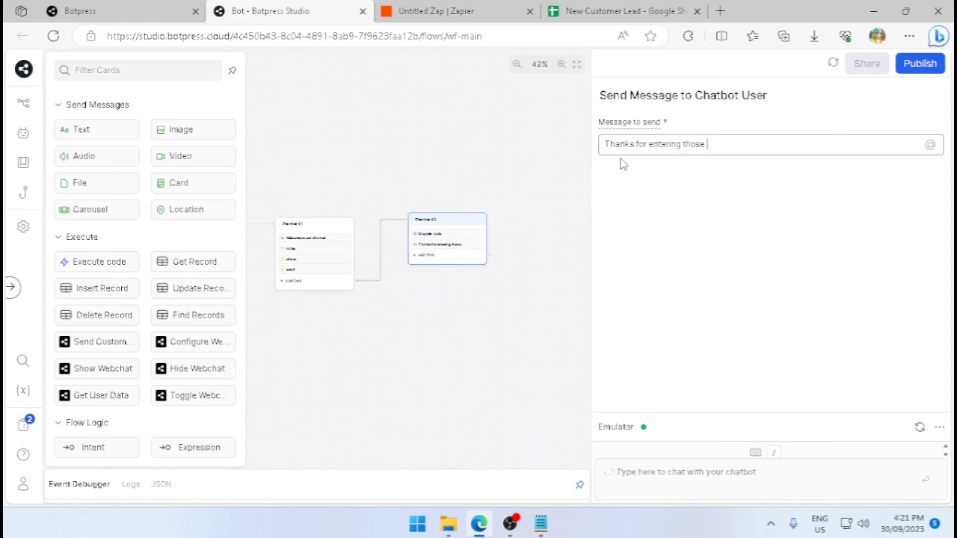
pyautogui.write('@name')
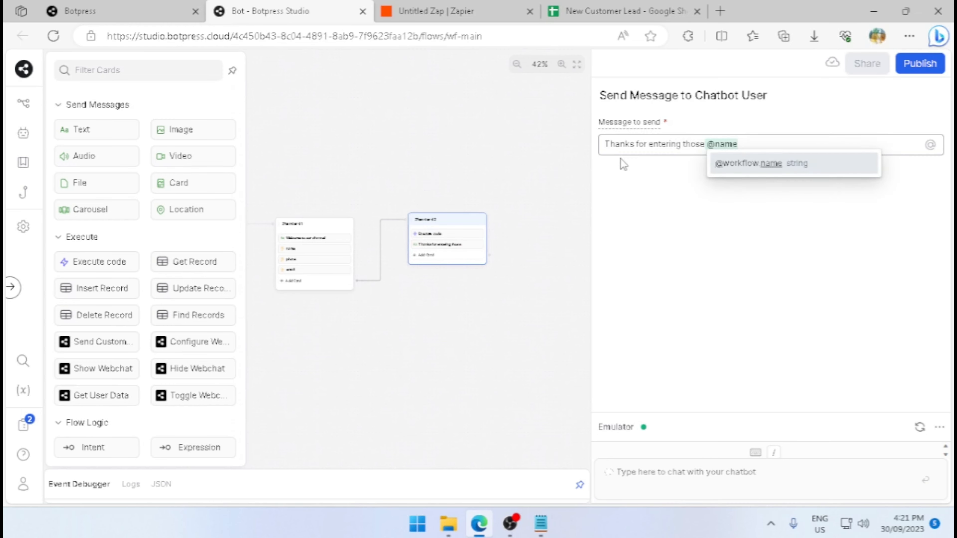
pyautogui.write('. Th')
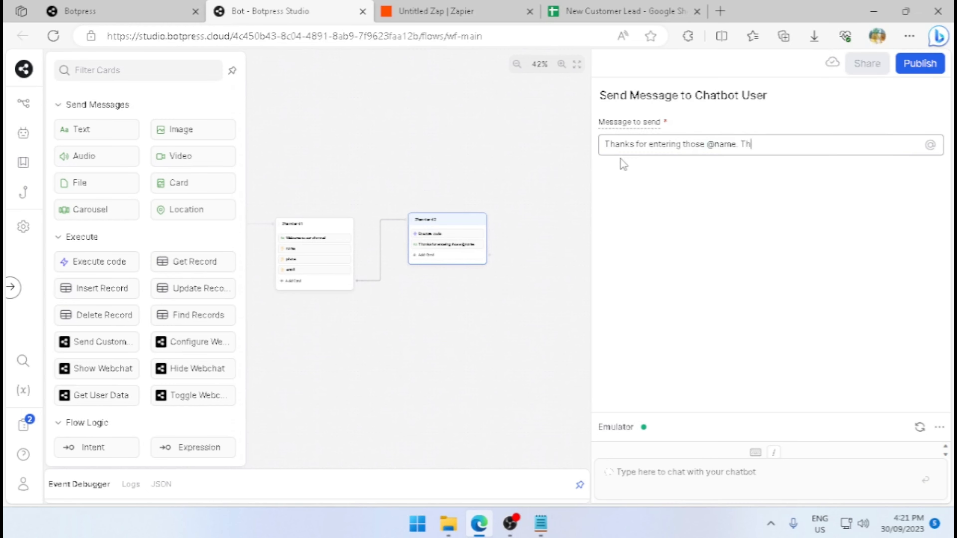
pyautogui.write('e email has been sent to')
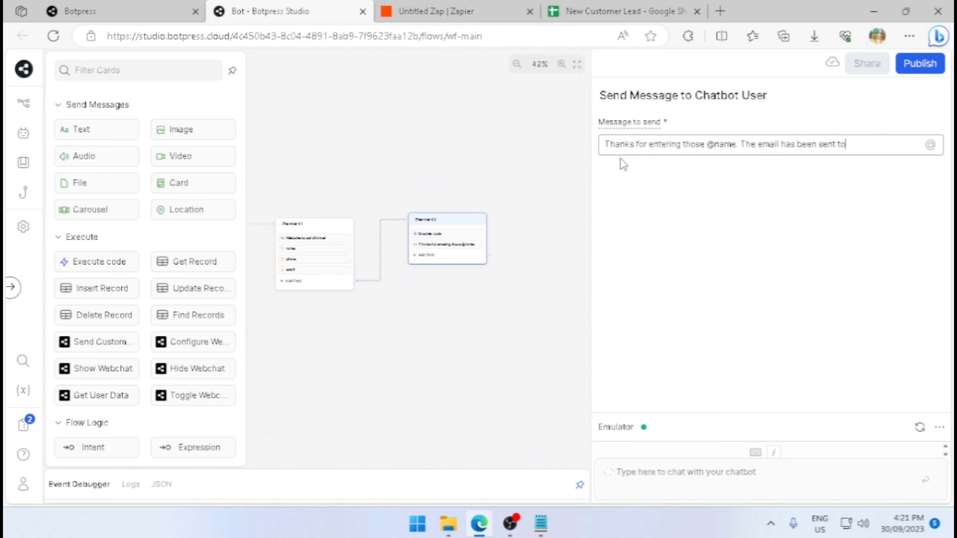
pyautogui.write(' @email')
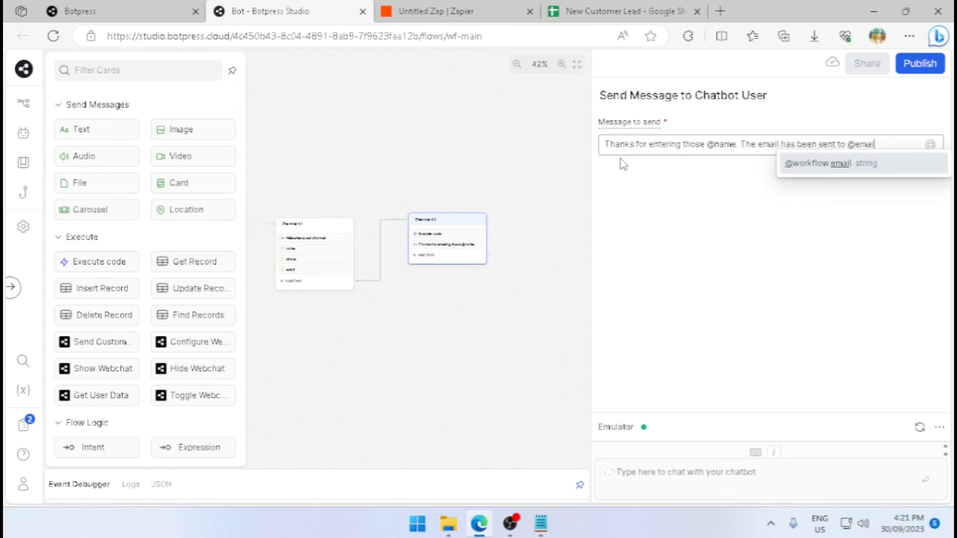
pyautogui.click(717, 205)
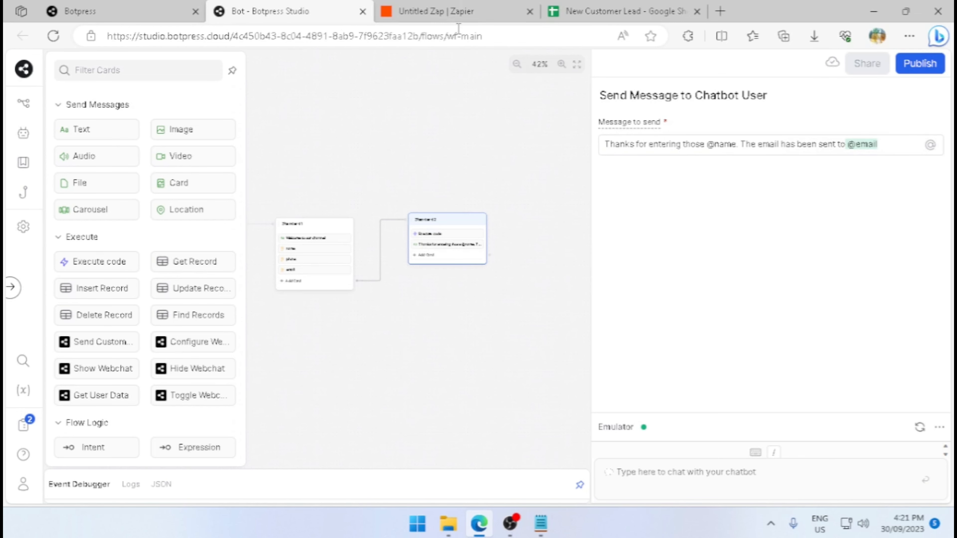
# Enlarge the chatbot emulator and start a test conversation with the message "hi".
pyautogui.click(561, 310)
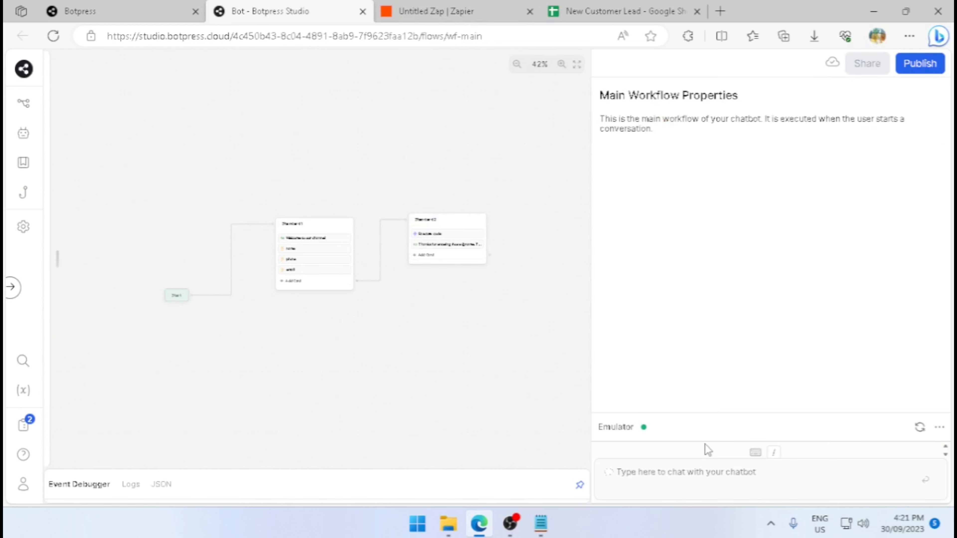
pyautogui.moveTo(732, 418); pyautogui.dragTo(750, 133)
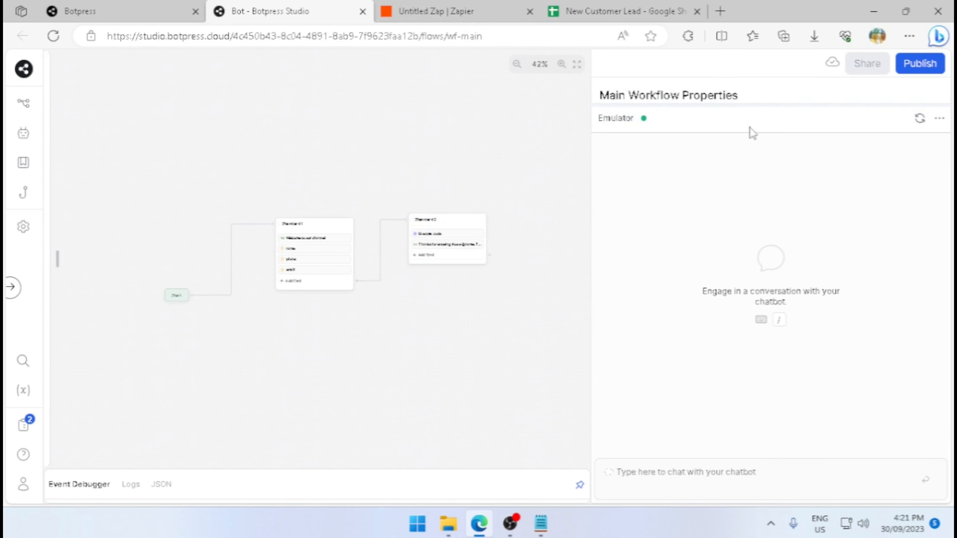
pyautogui.click(729, 476)
pyautogui.write('hi')
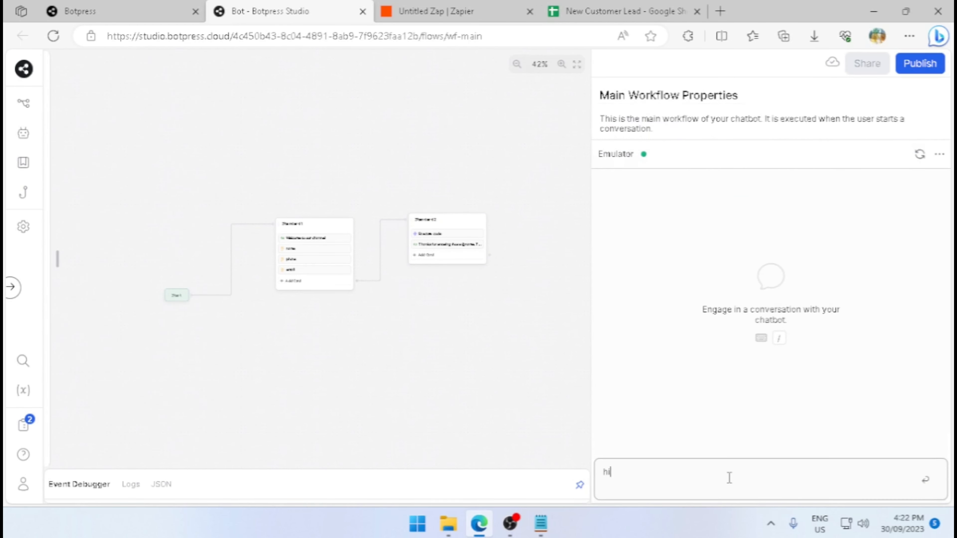
pyautogui.press('Return')
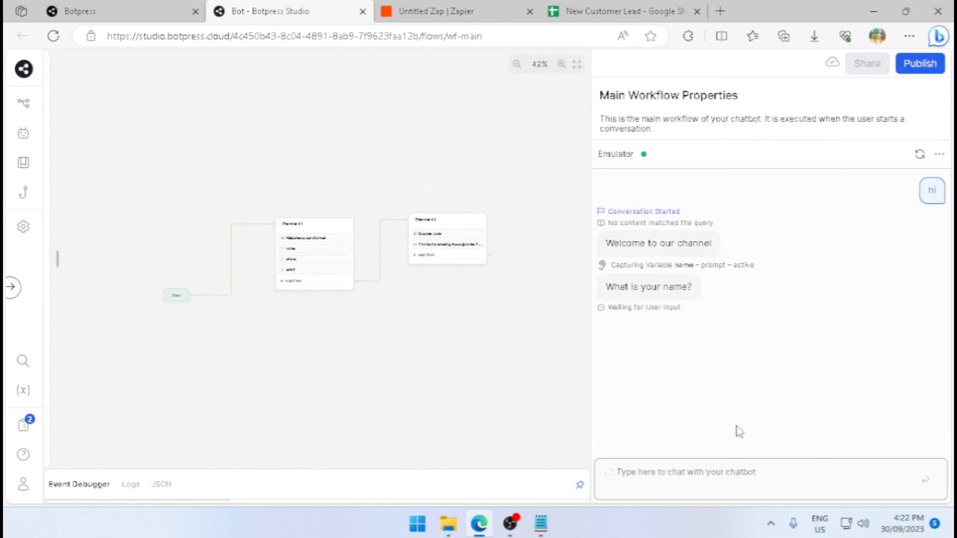
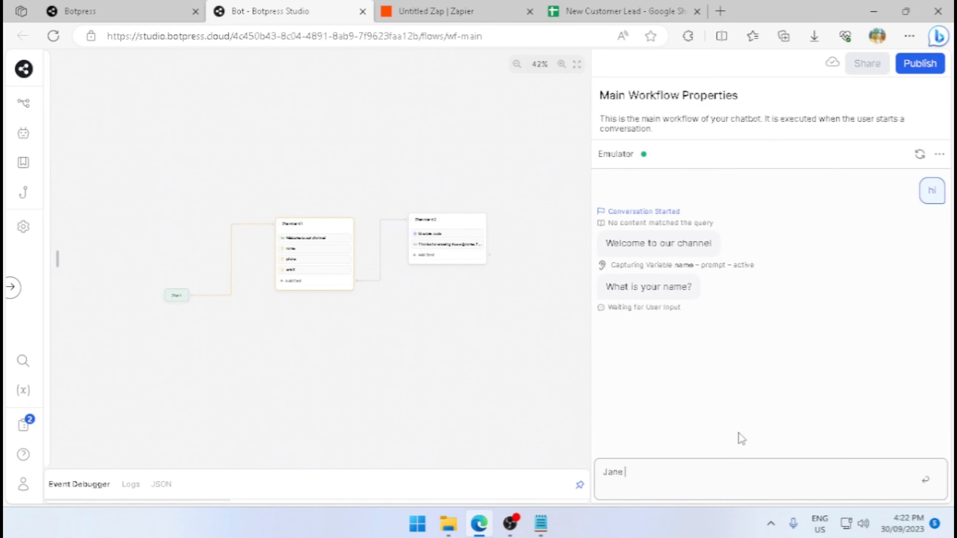
# Answer the bot's three questions in the emulator with a sample full name, phone number and email address.
pyautogui.press('Return')
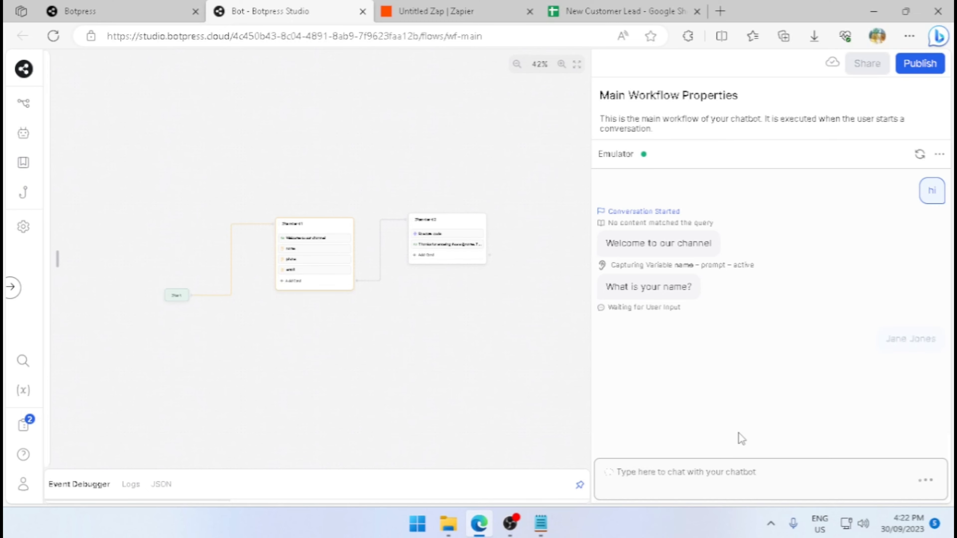
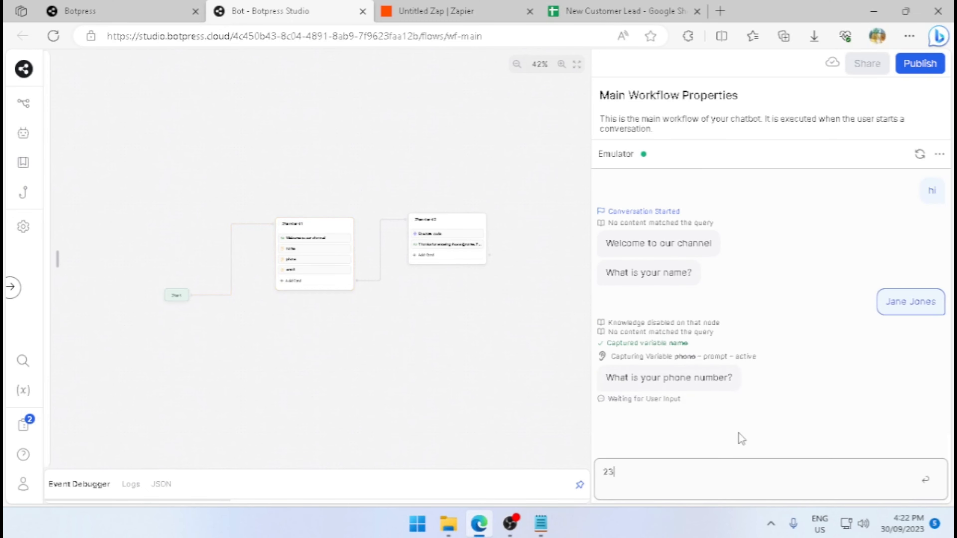
pyautogui.press('Return')
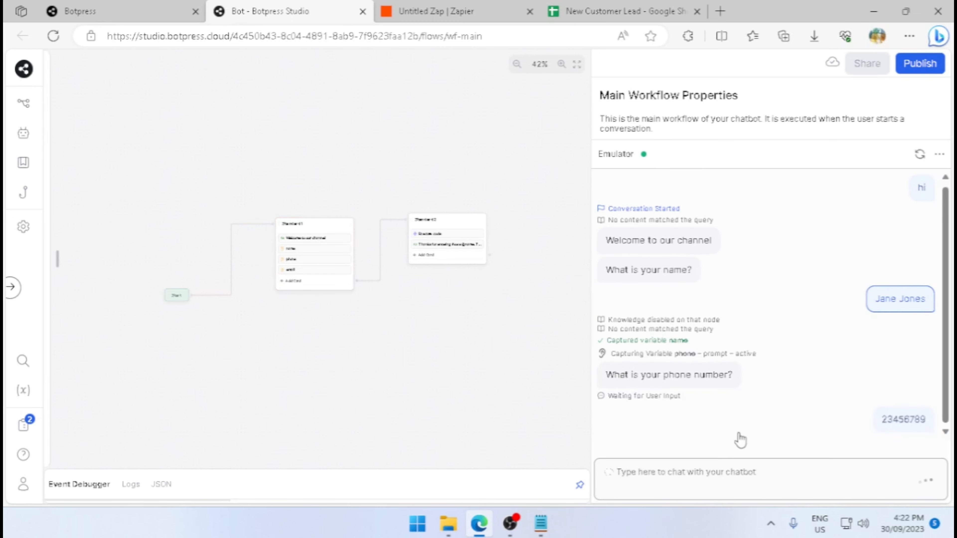
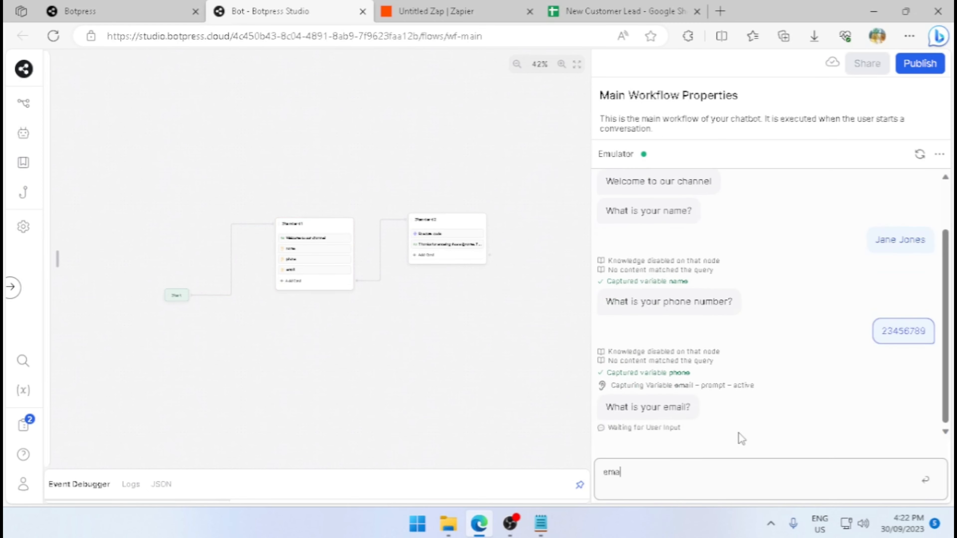
pyautogui.press('Return')
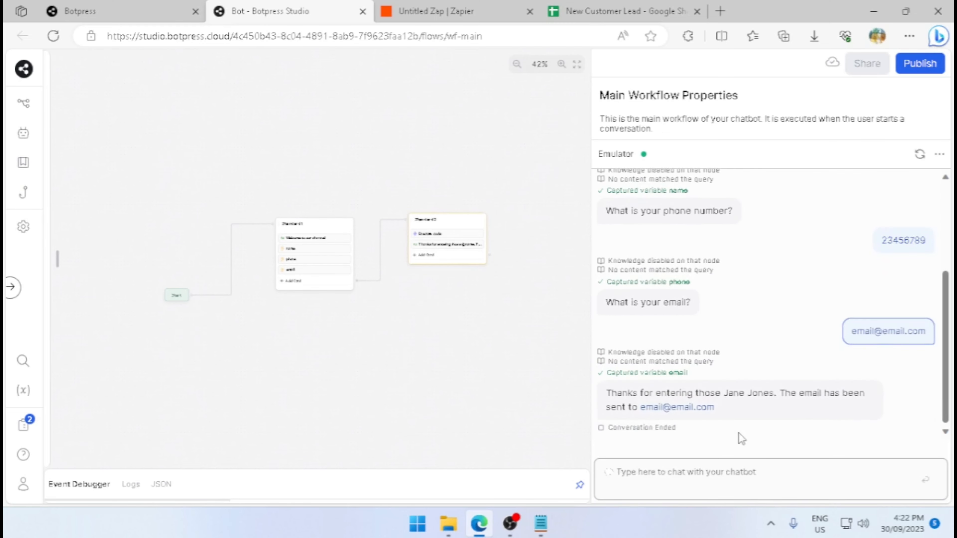
# Switch to the Zap in Zapier, test the Catch Hook trigger and continue with the request A record.
pyautogui.click(510, 15)
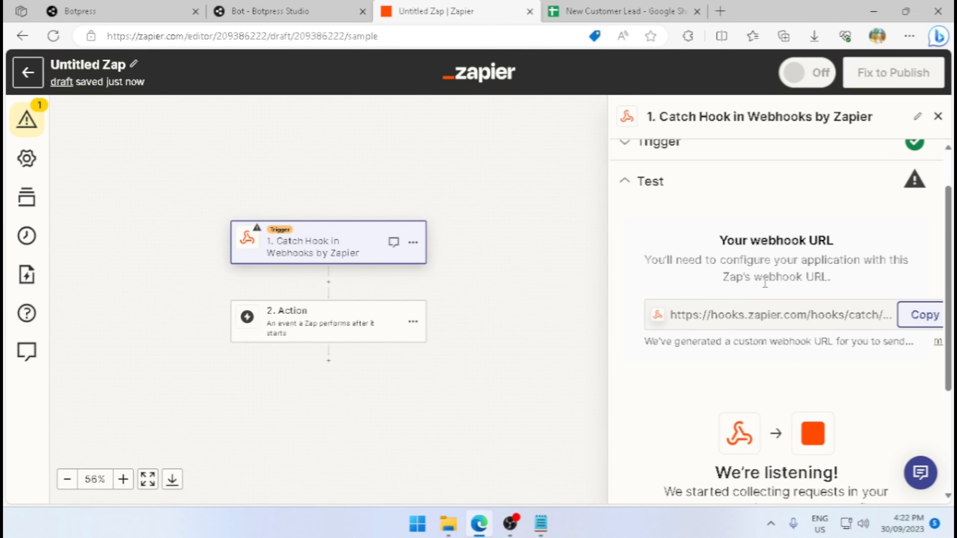
pyautogui.scroll(-4, 801, 341)
pyautogui.click(788, 447)
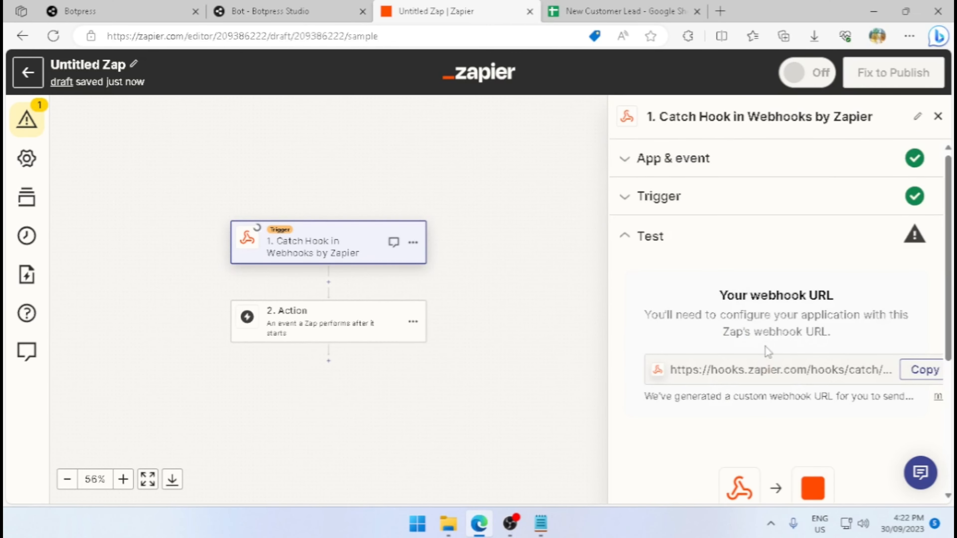
pyautogui.scroll(-3, 779, 278)
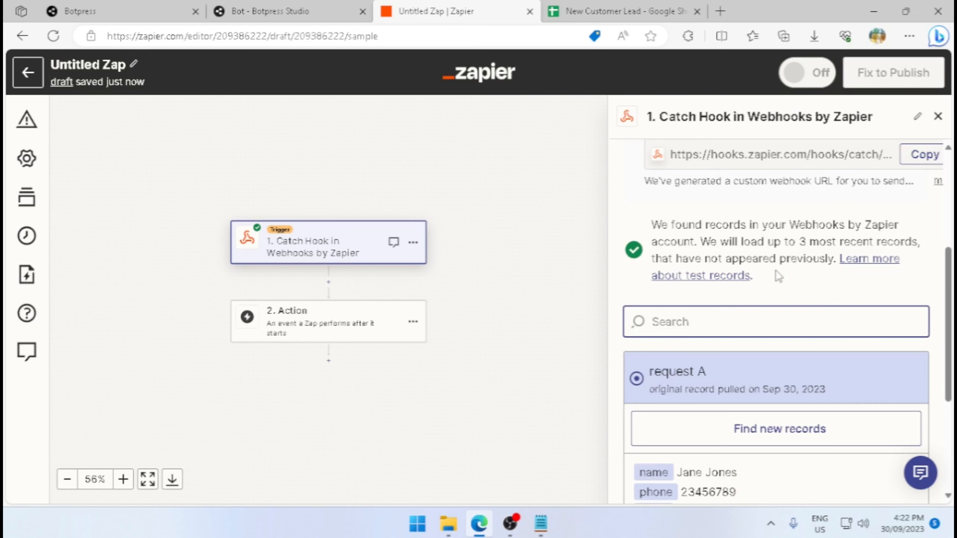
pyautogui.scroll(-2, 776, 270)
pyautogui.scroll(-1, 745, 442)
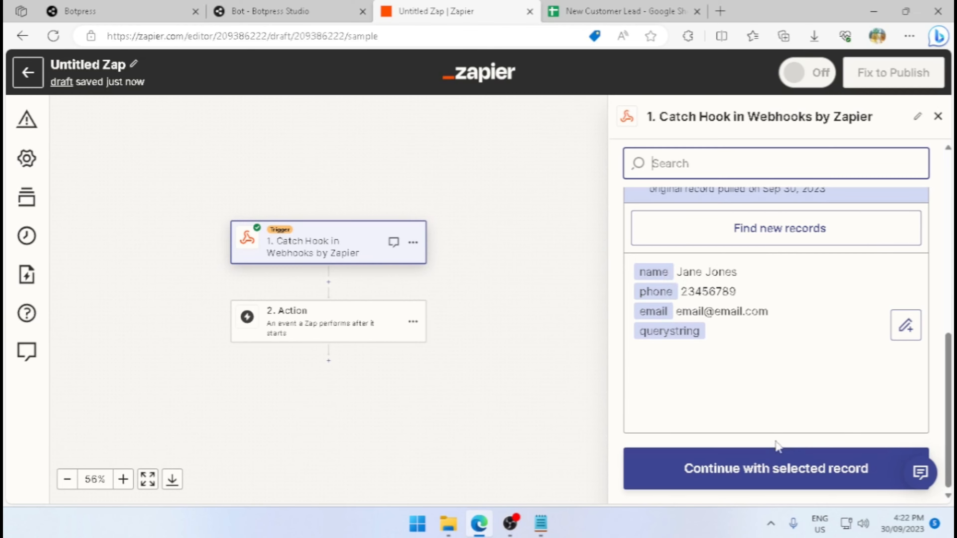
pyautogui.click(776, 466)
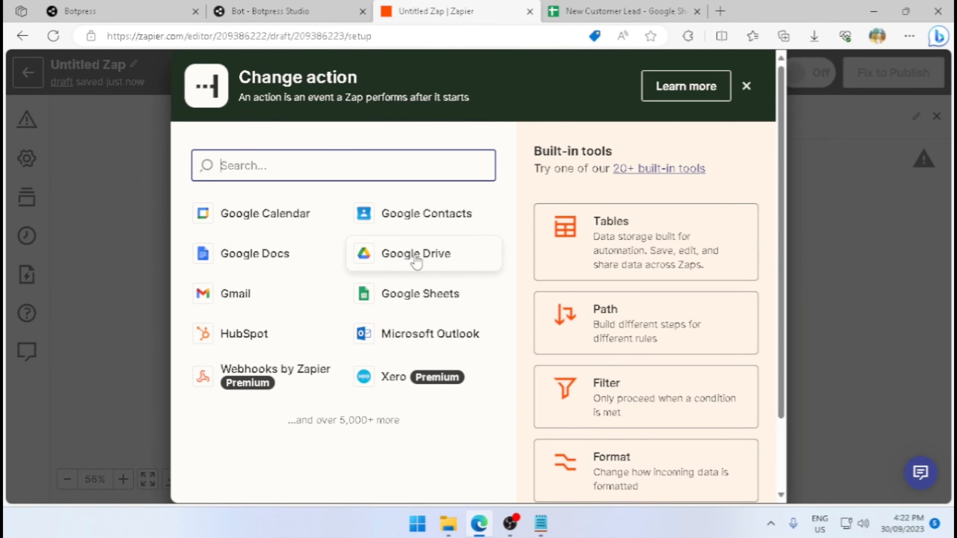
# Set the Zap's action to Create Spreadsheet Row in Google Sheets and continue with the already connected account.
pyautogui.click(455, 296)
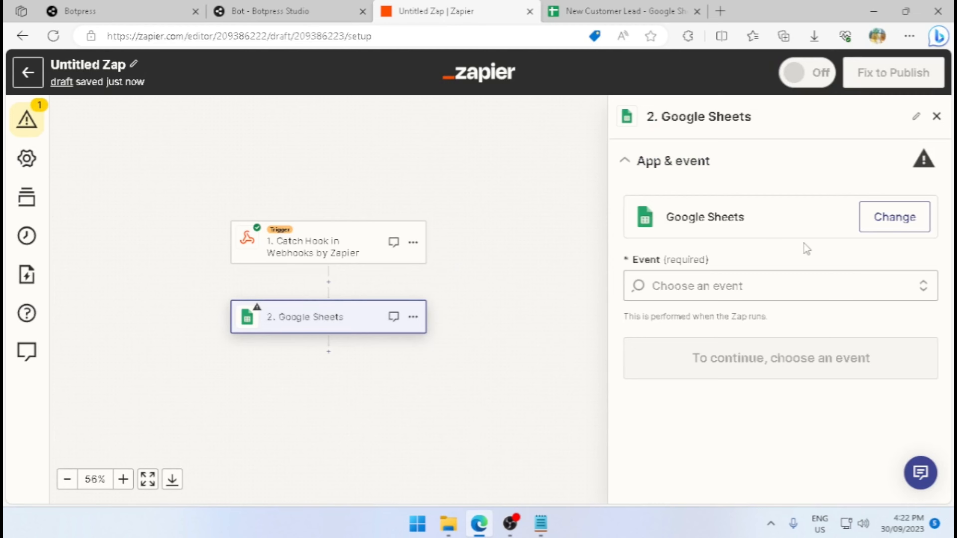
pyautogui.click(747, 286)
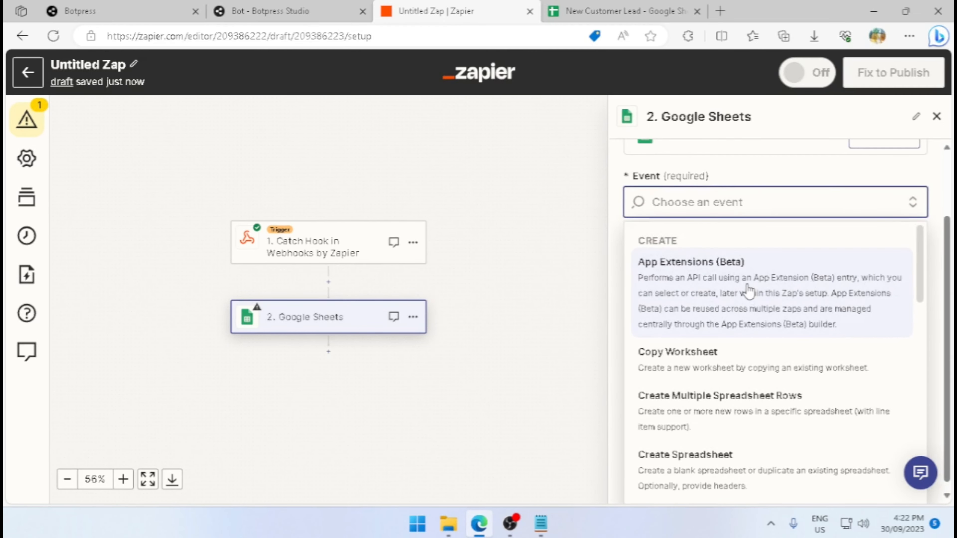
pyautogui.scroll(-5, 748, 290)
pyautogui.click(744, 360)
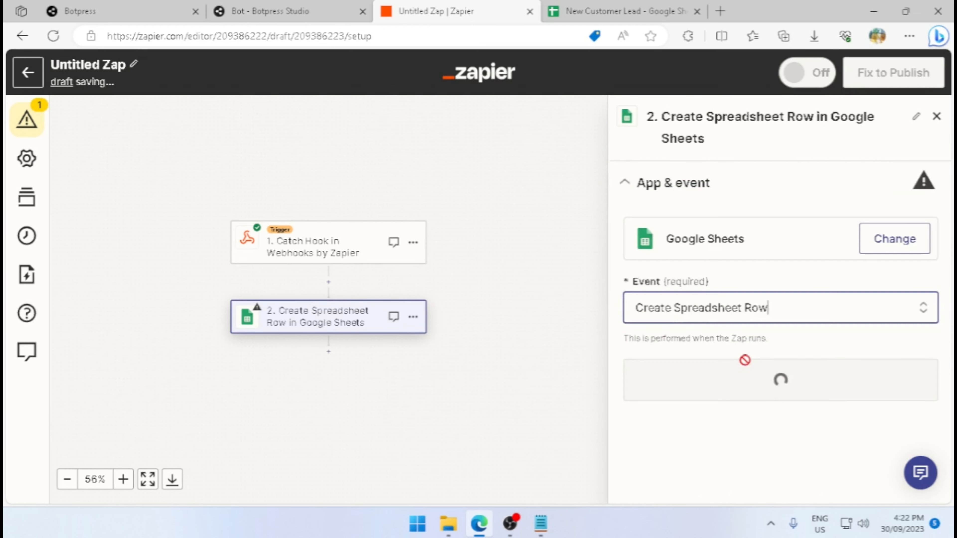
pyautogui.click(768, 391)
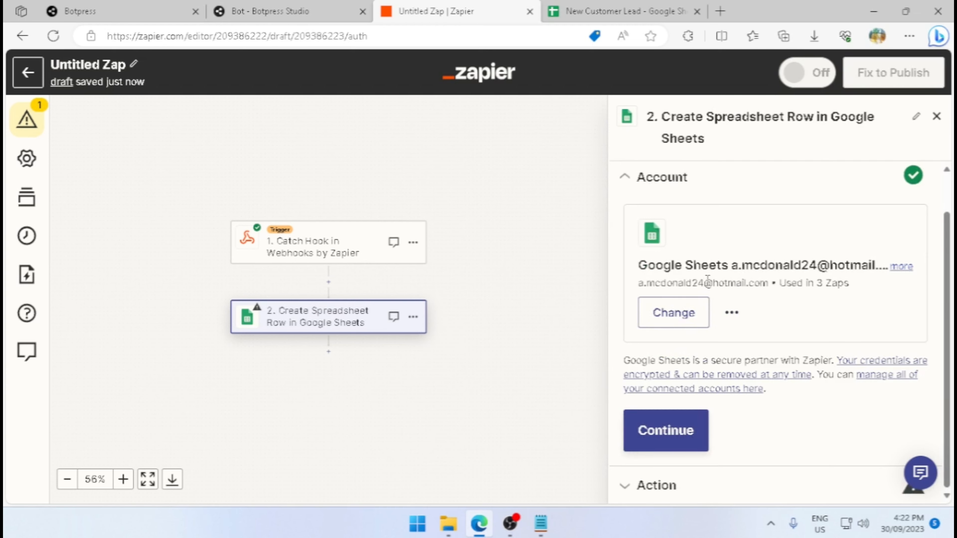
pyautogui.click(702, 437)
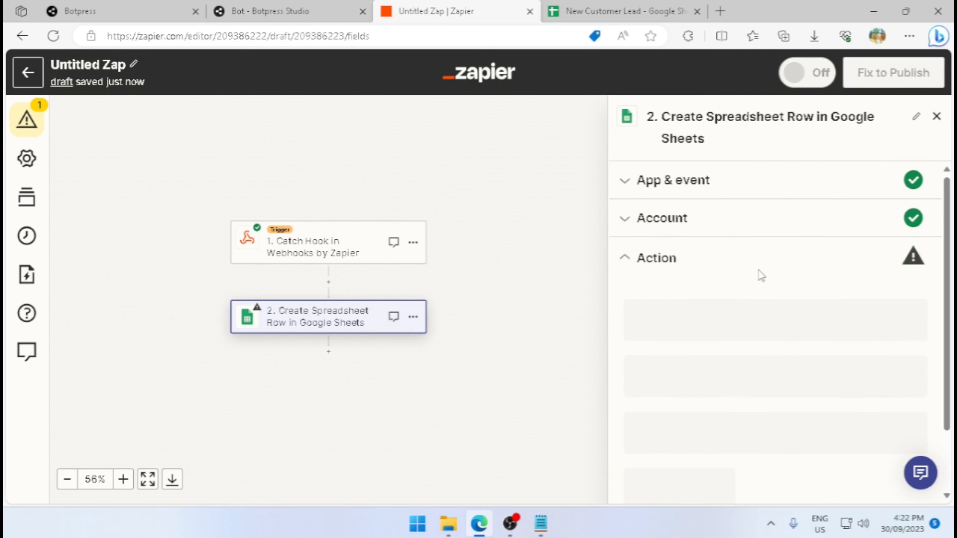
# Set the action's drive to My Google Drive and its spreadsheet to New Customer Lead.
pyautogui.scroll(-3, 758, 273)
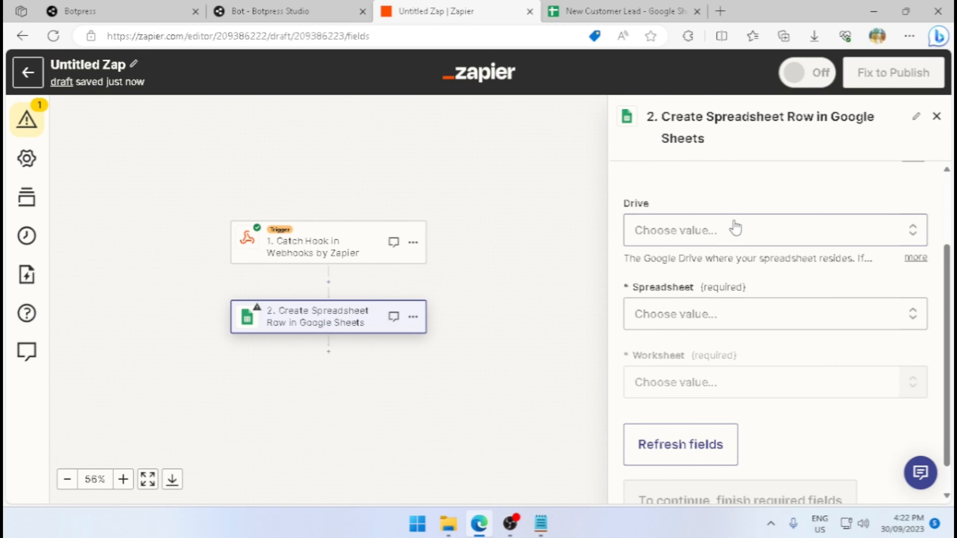
pyautogui.click(734, 229)
pyautogui.click(737, 392)
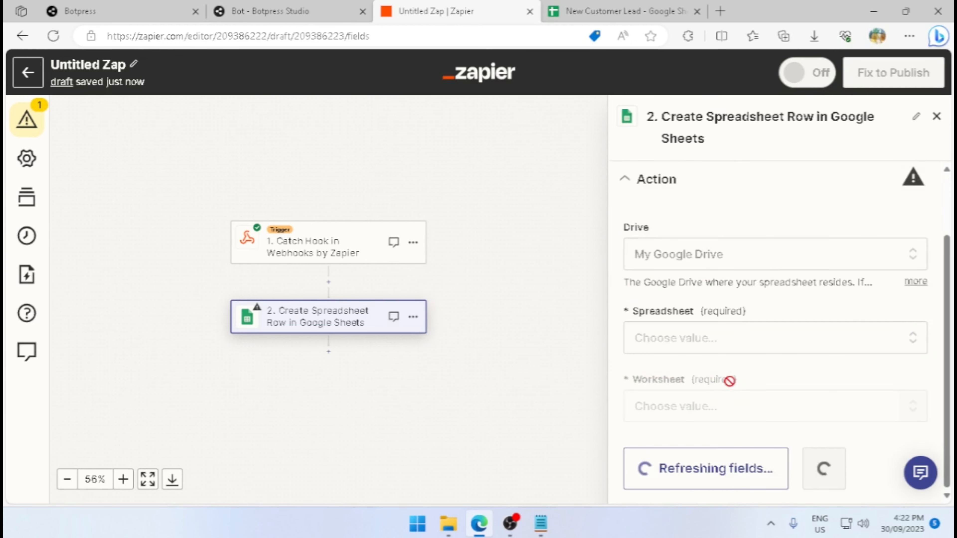
pyautogui.scroll(-1, 719, 261)
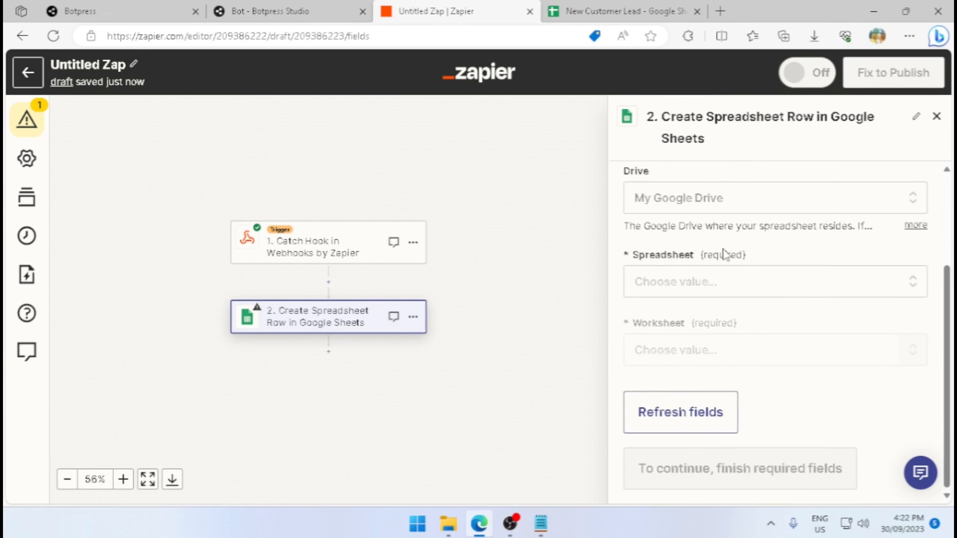
pyautogui.click(683, 291)
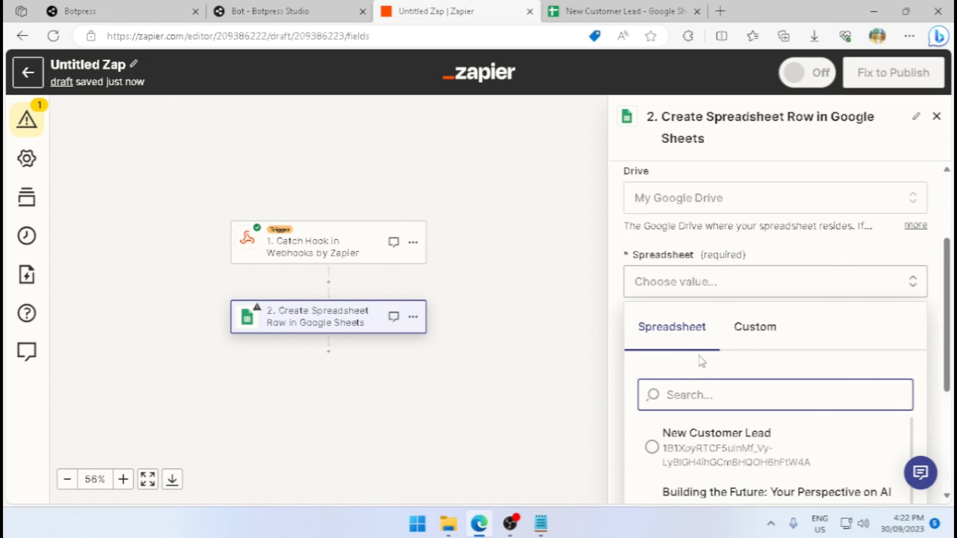
pyautogui.scroll(-2, 698, 356)
pyautogui.click(705, 337)
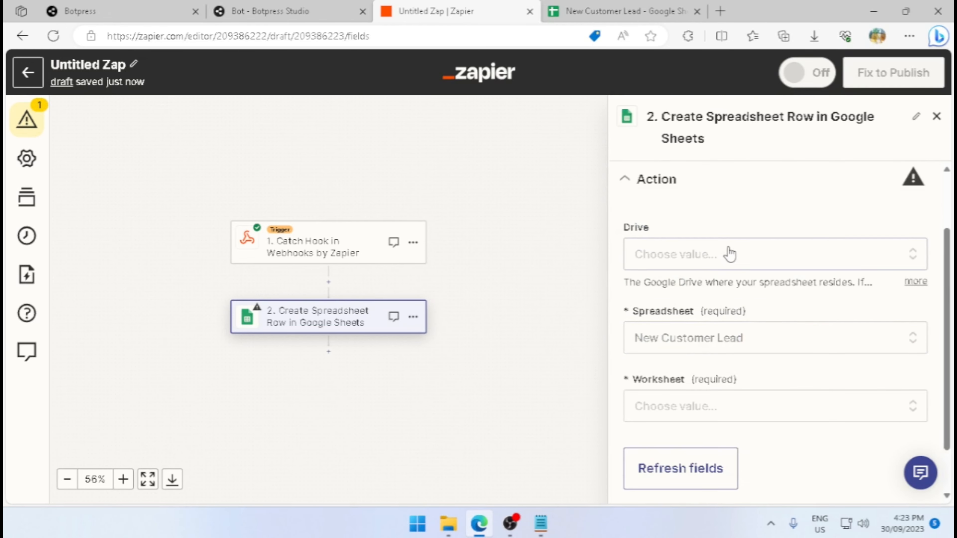
# Set the worksheet of the Create Spreadsheet Row action to Sheet1.
pyautogui.scroll(-1, 700, 282)
pyautogui.click(701, 356)
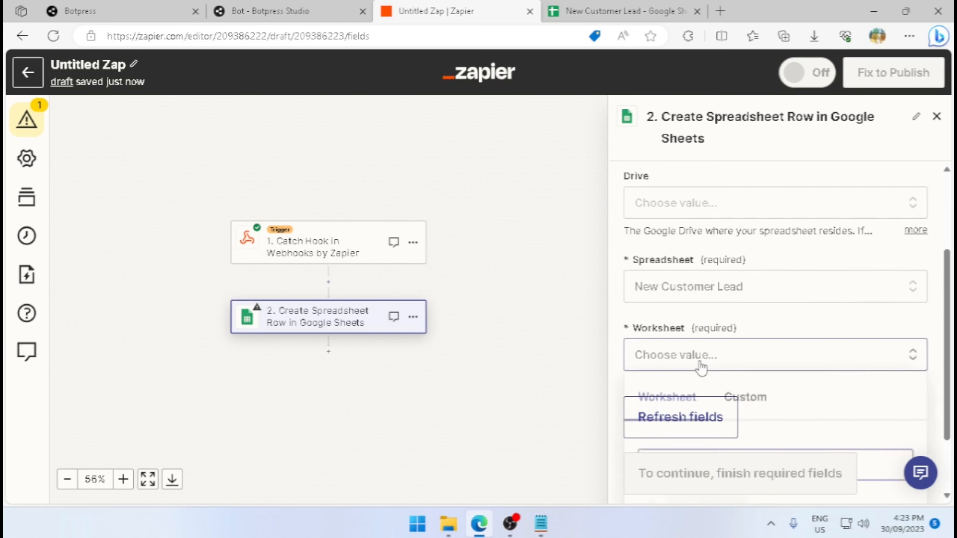
pyautogui.click(678, 422)
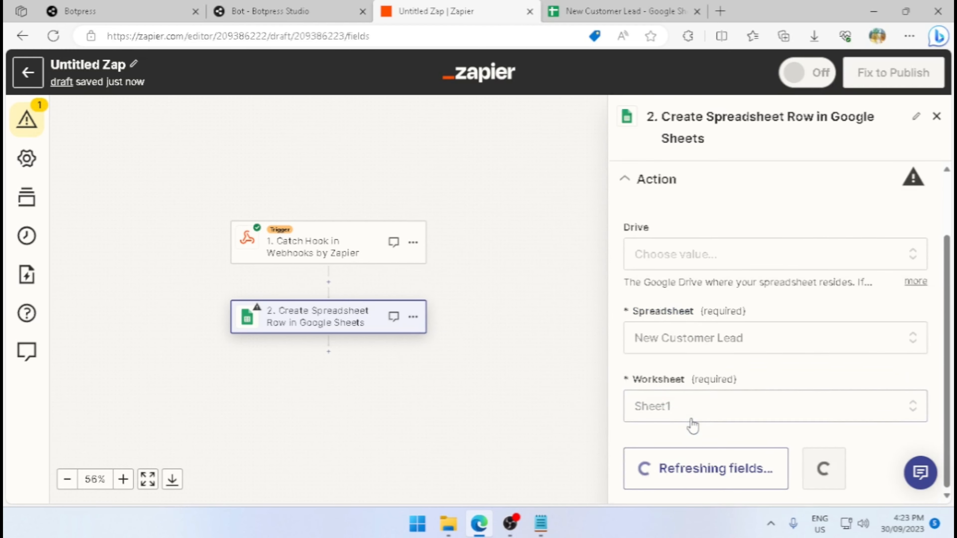
# Map the Catch Hook's Name, Phone and Email values to the sheet's Name, Phone Number and Email Address fields.
pyautogui.scroll(-2, 753, 387)
pyautogui.click(684, 234)
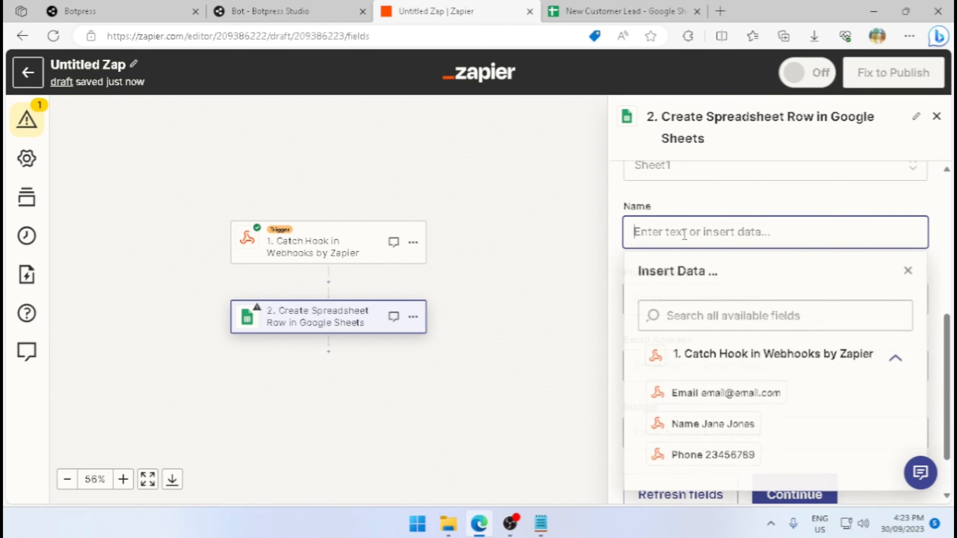
pyautogui.click(718, 428)
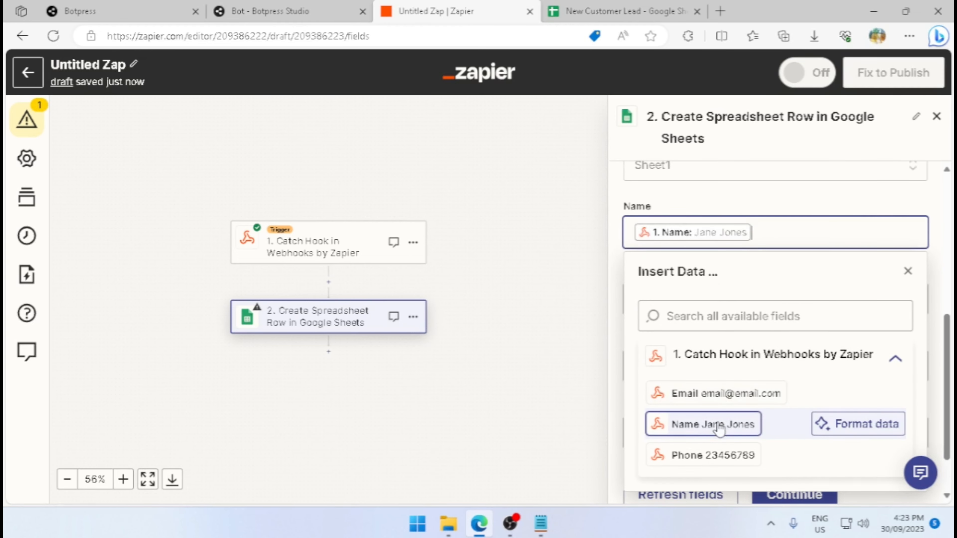
pyautogui.click(738, 198)
pyautogui.click(690, 299)
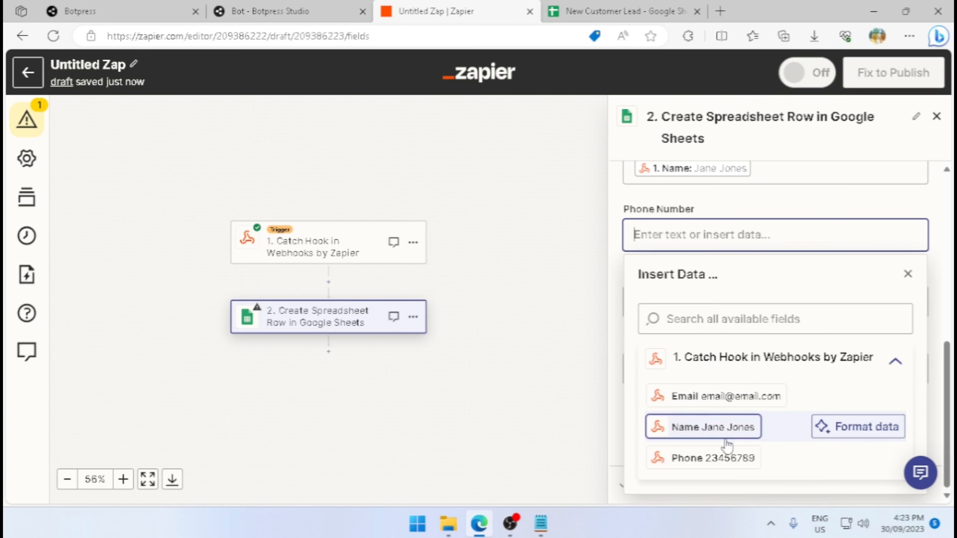
pyautogui.click(711, 457)
pyautogui.click(745, 205)
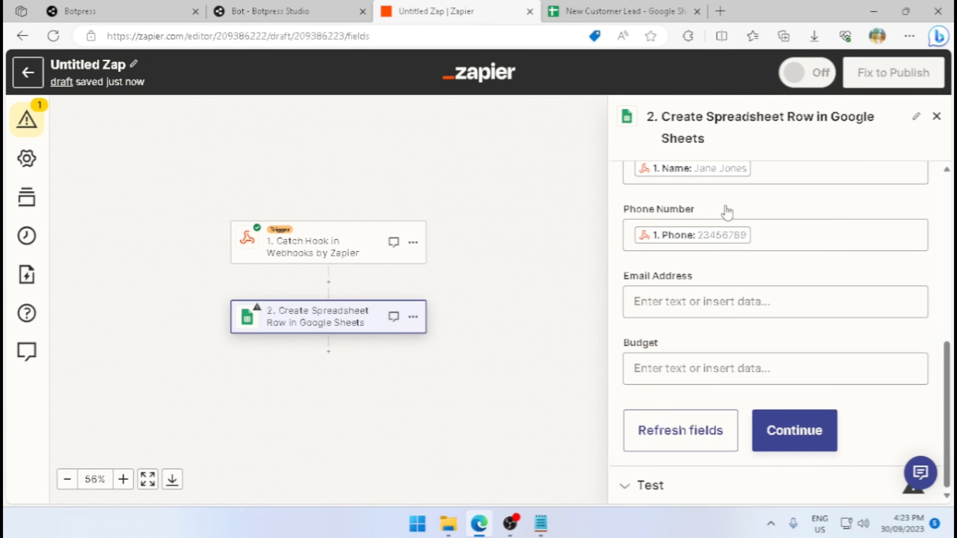
pyautogui.click(688, 301)
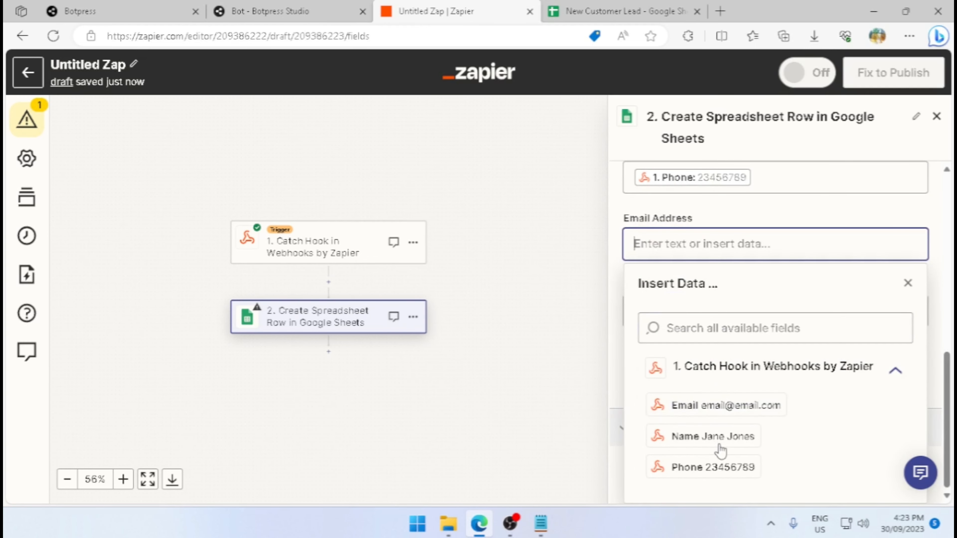
pyautogui.click(710, 405)
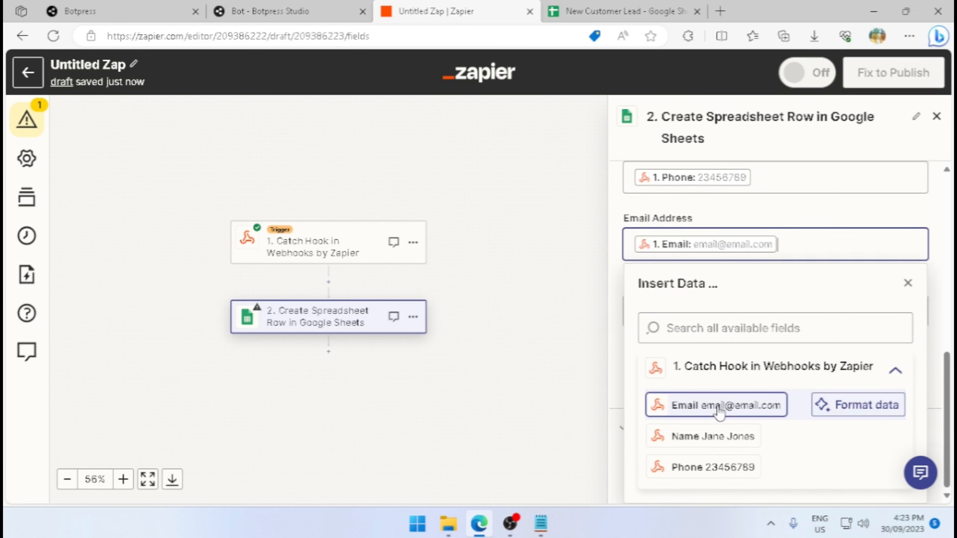
pyautogui.click(714, 204)
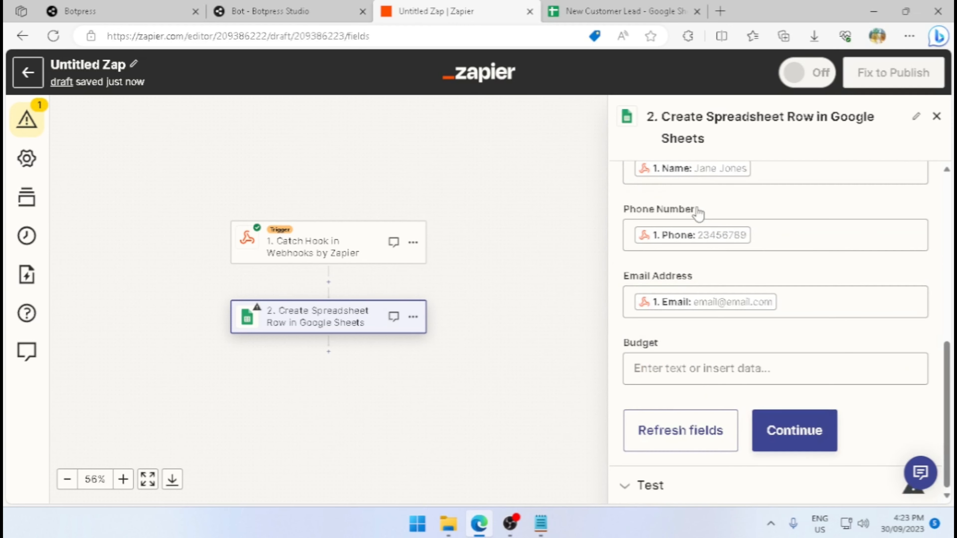
# Continue past the Google Sheets action fields and test the Create Spreadsheet Row step.
pyautogui.click(782, 430)
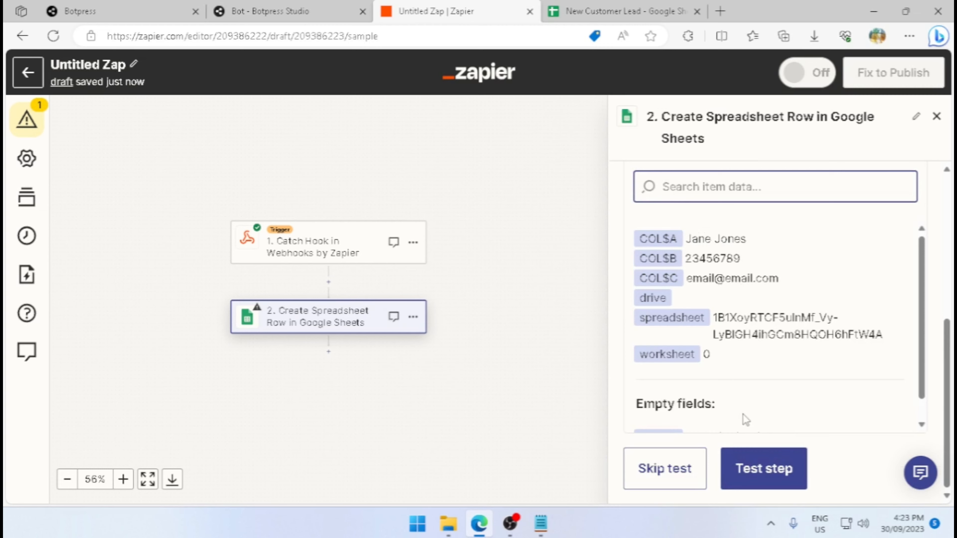
pyautogui.click(754, 472)
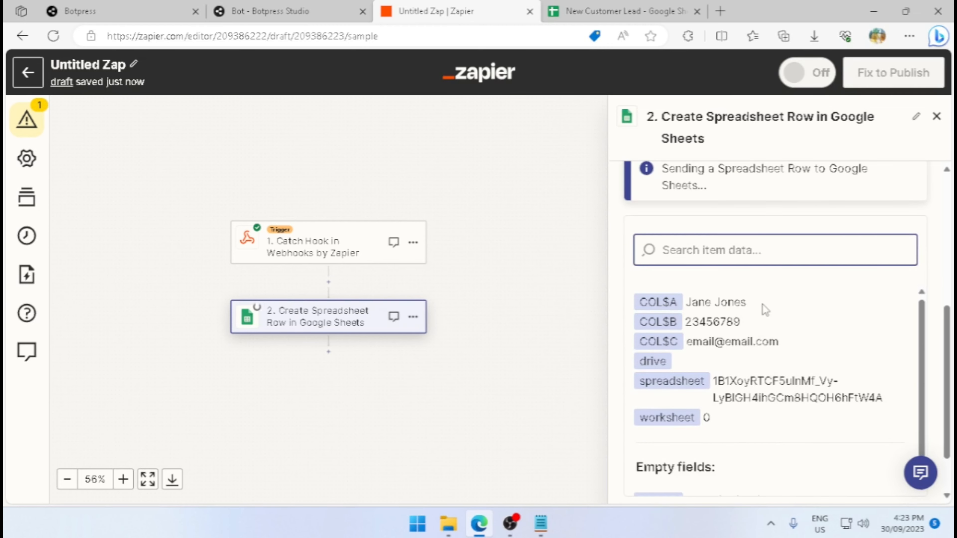
pyautogui.scroll(1, 765, 310)
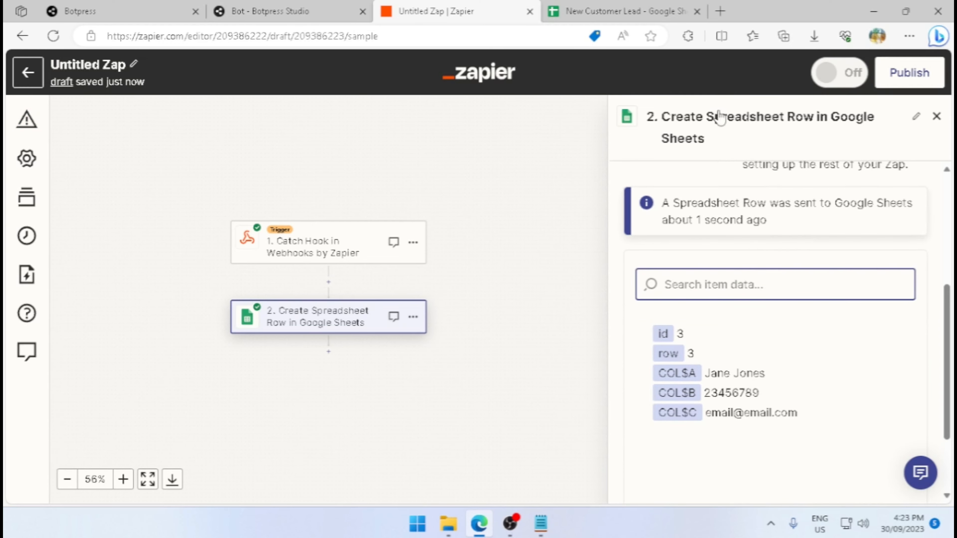
# Switch to the New Customer Lead Google Sheet and check row 3 for the test lead's details.
pyautogui.click(618, 13)
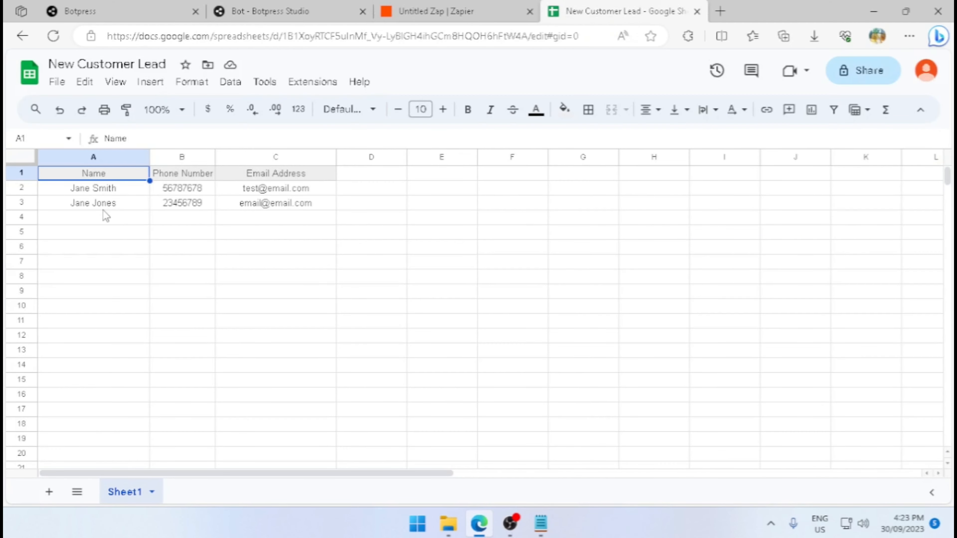
pyautogui.moveTo(273, 204); pyautogui.dragTo(102, 229)
pyautogui.click(107, 231)
# Return to the Zap in Zapier and add a Microsoft Outlook step after the spreadsheet row with the event Create Draft Email.
pyautogui.click(484, 18)
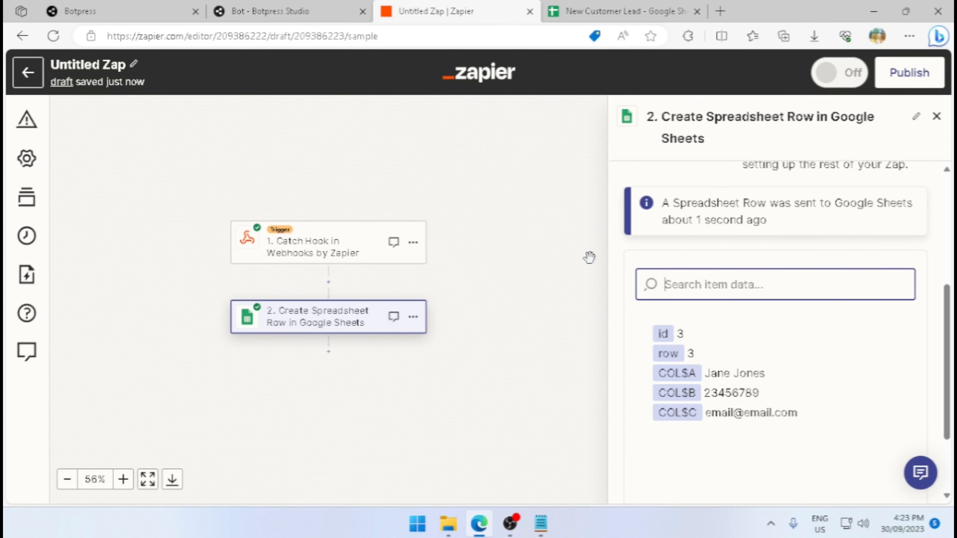
pyautogui.scroll(-3, 623, 371)
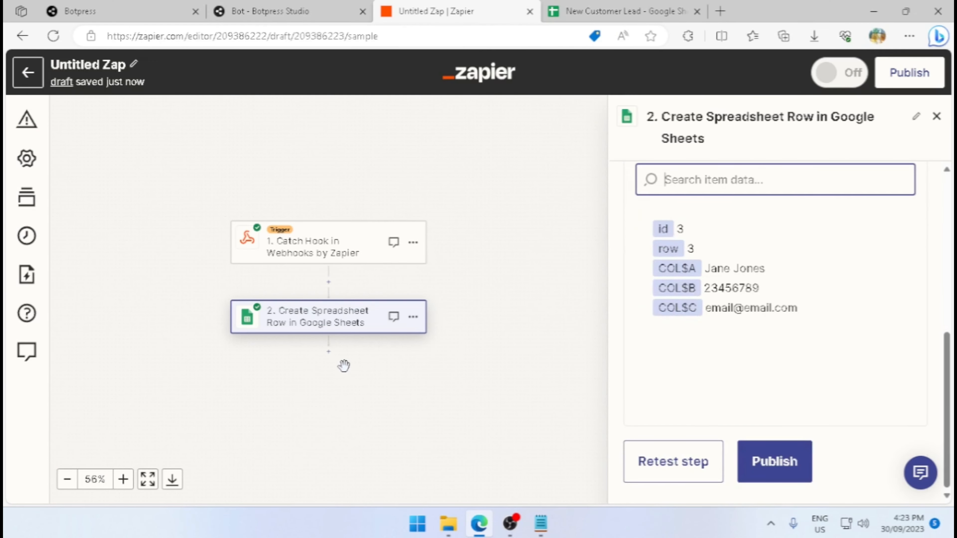
pyautogui.click(329, 353)
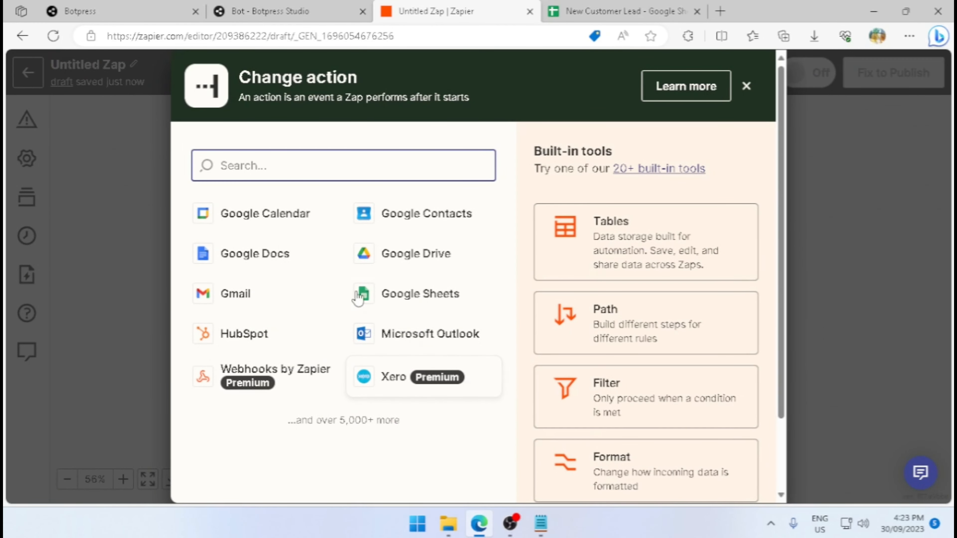
pyautogui.click(446, 334)
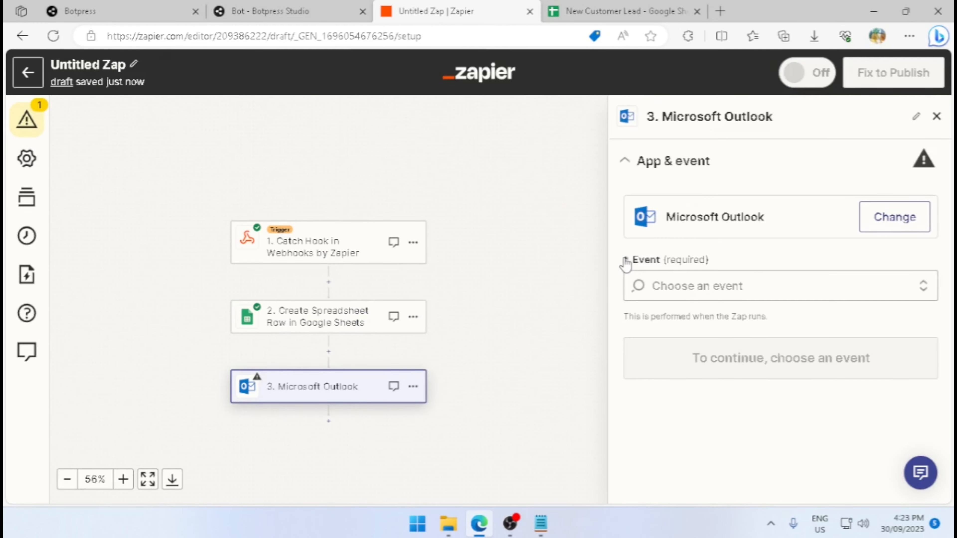
pyautogui.click(724, 285)
pyautogui.scroll(-2, 724, 284)
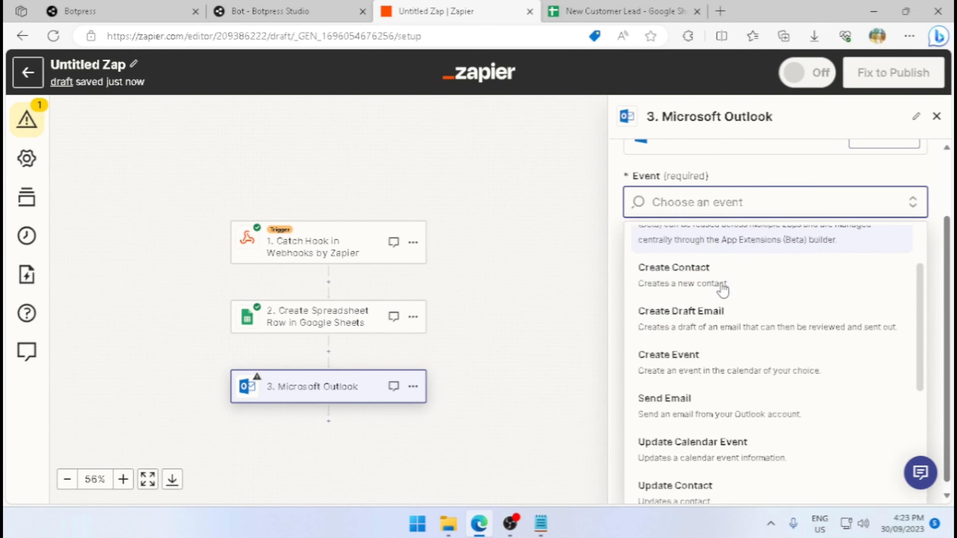
pyautogui.click(723, 310)
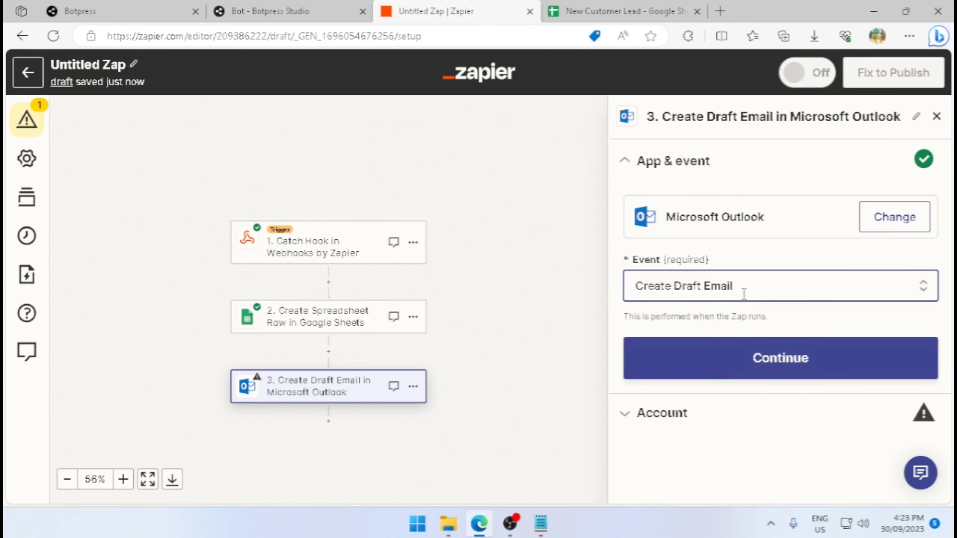
pyautogui.click(744, 359)
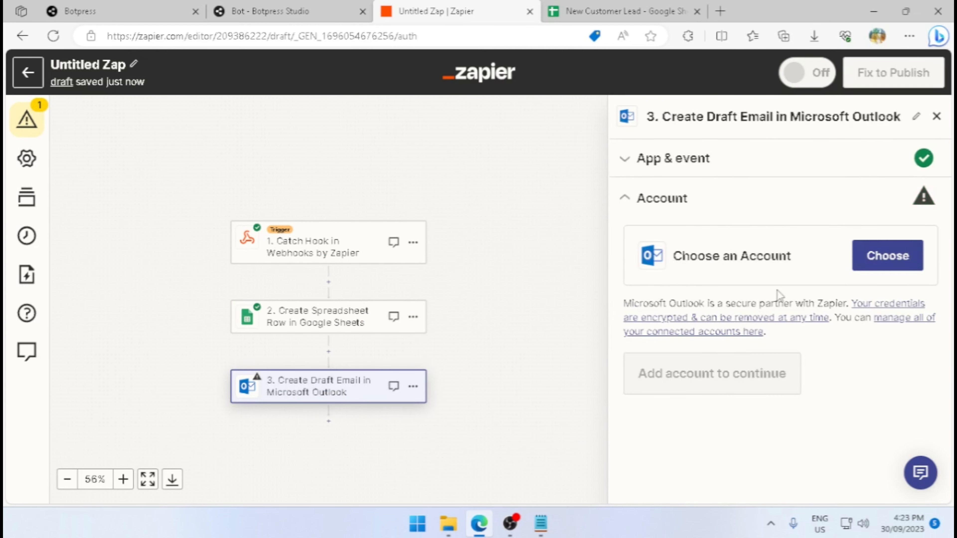
# Choose the connected Outlook account already used in one Zap and continue to the action fields.
pyautogui.click(889, 253)
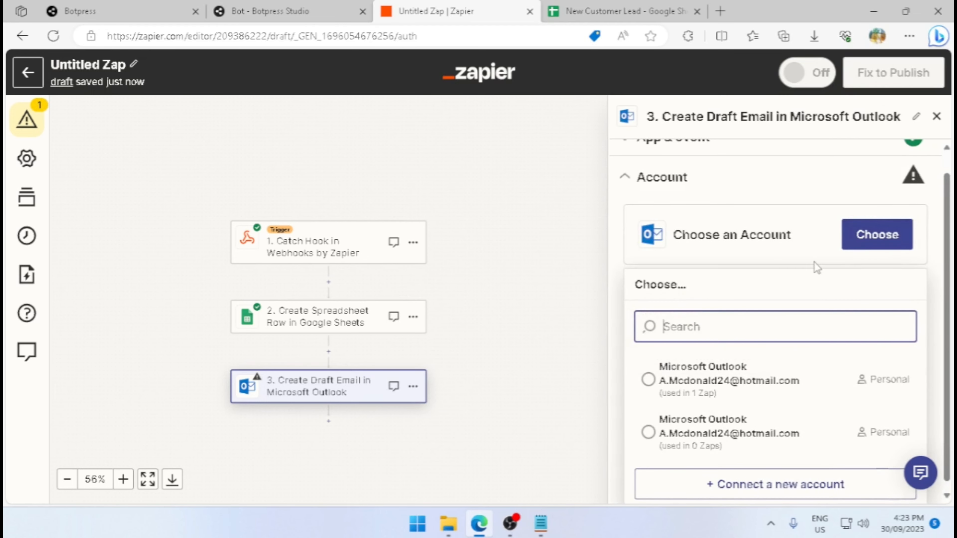
pyautogui.click(719, 390)
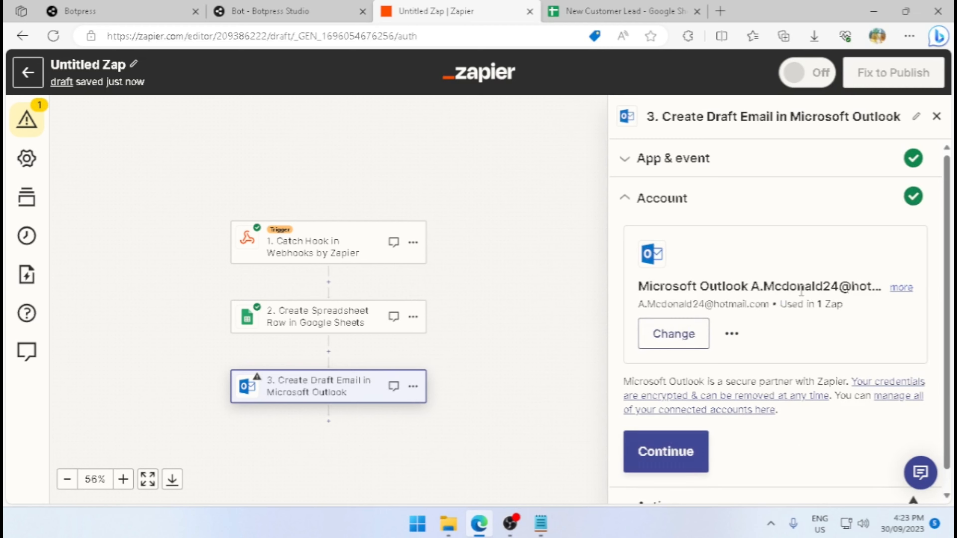
pyautogui.click(707, 421)
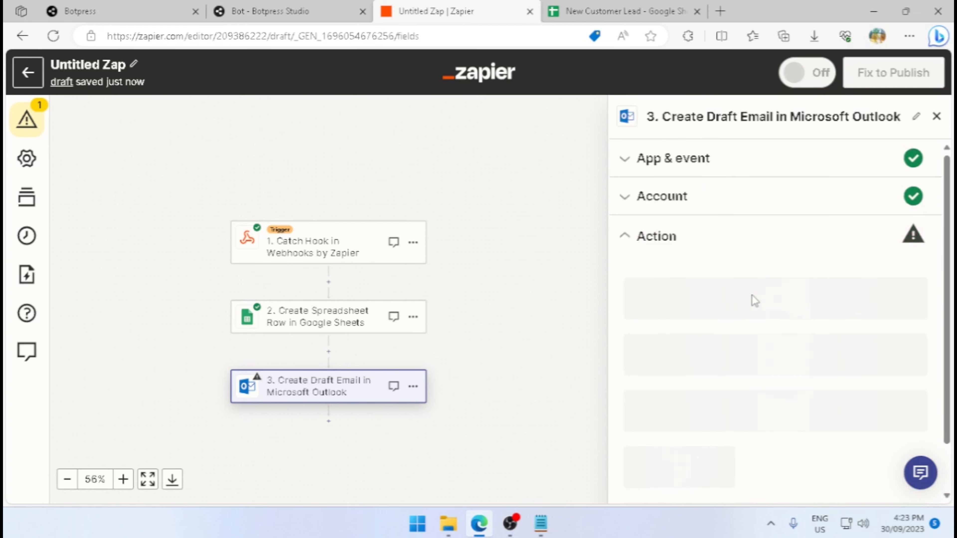
# Set the draft email's recipient to the Email value from the Catch Hook.
pyautogui.click(726, 248)
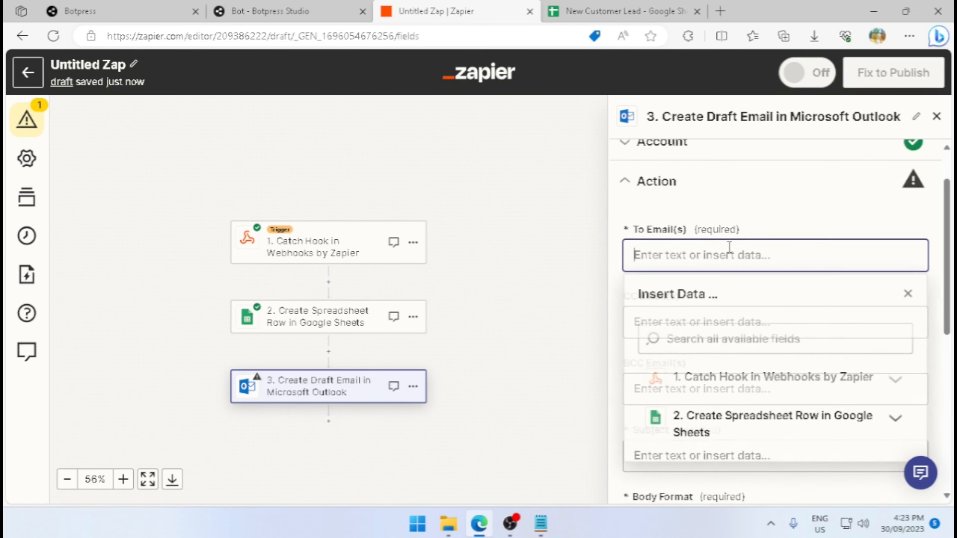
pyautogui.click(894, 271)
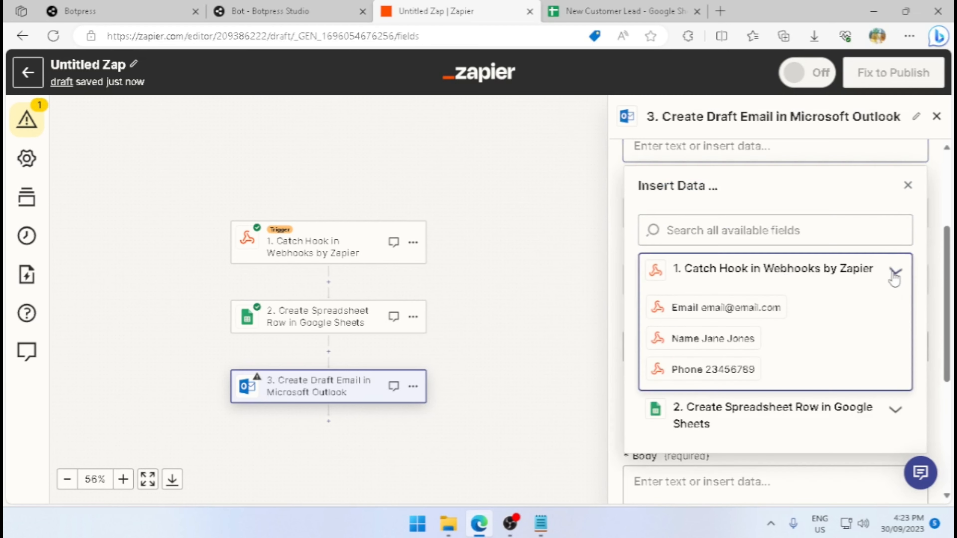
pyautogui.click(717, 308)
pyautogui.scroll(1, 773, 196)
pyautogui.click(797, 164)
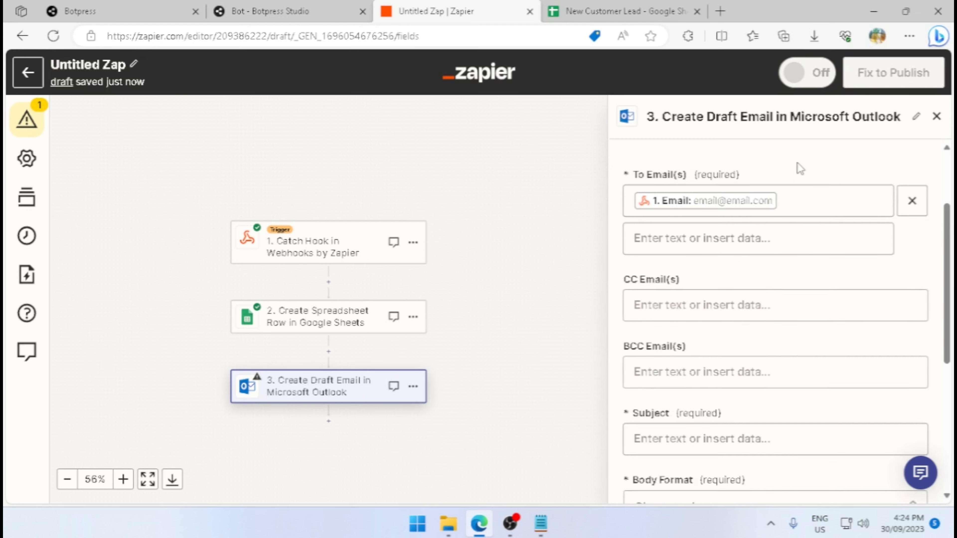
# Set the draft email's subject to "Welcome" followed by the Name value from the Catch Hook.
pyautogui.scroll(-1, 800, 262)
pyautogui.scroll(-3, 765, 271)
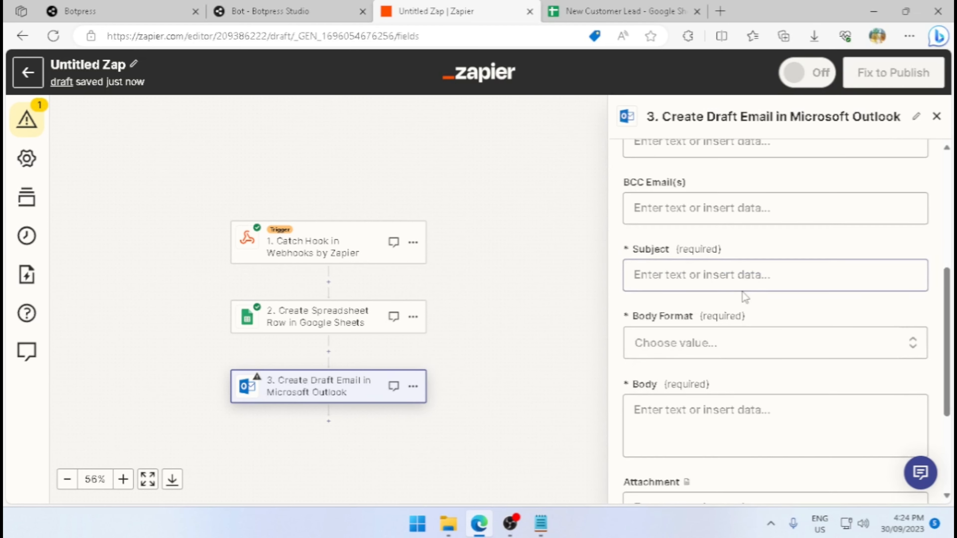
pyautogui.click(742, 282)
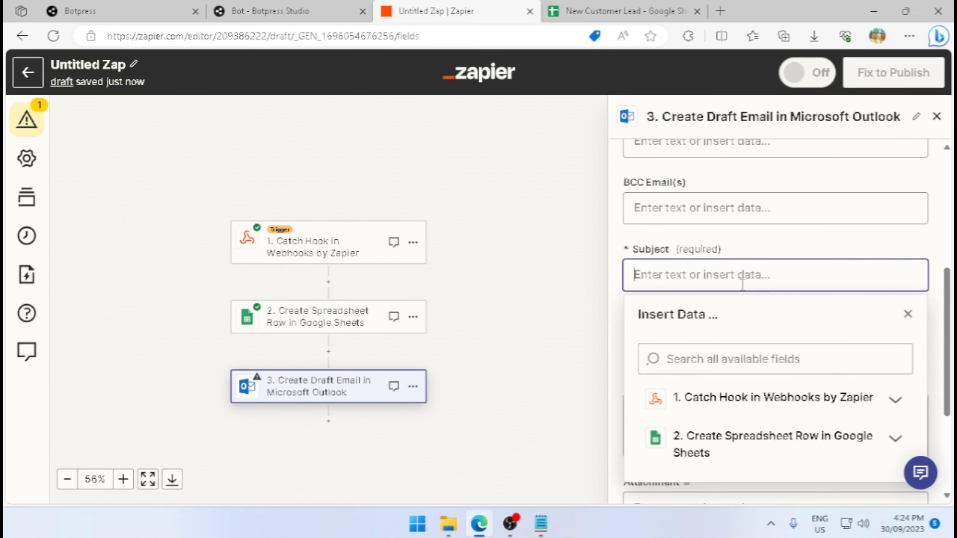
pyautogui.write('Welcome')
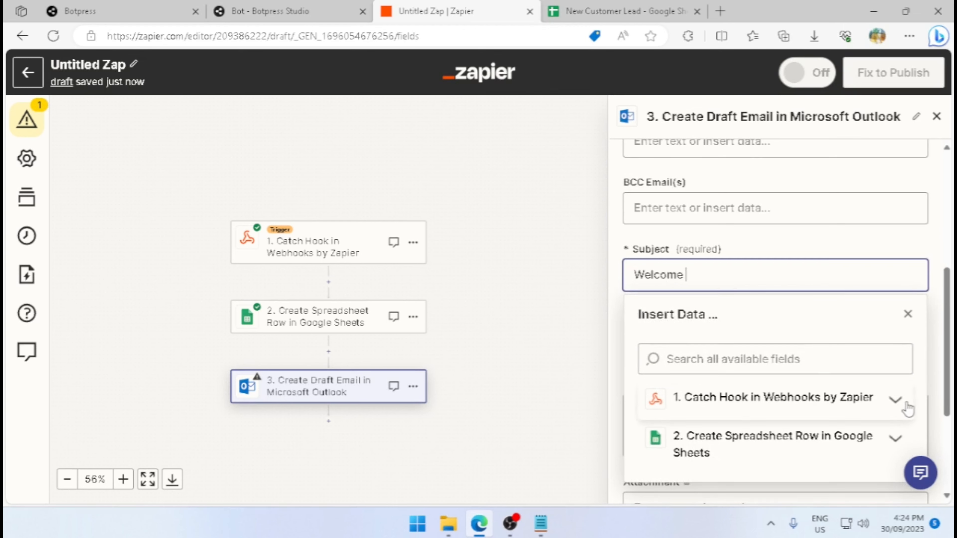
pyautogui.click(896, 399)
pyautogui.scroll(-1, 855, 410)
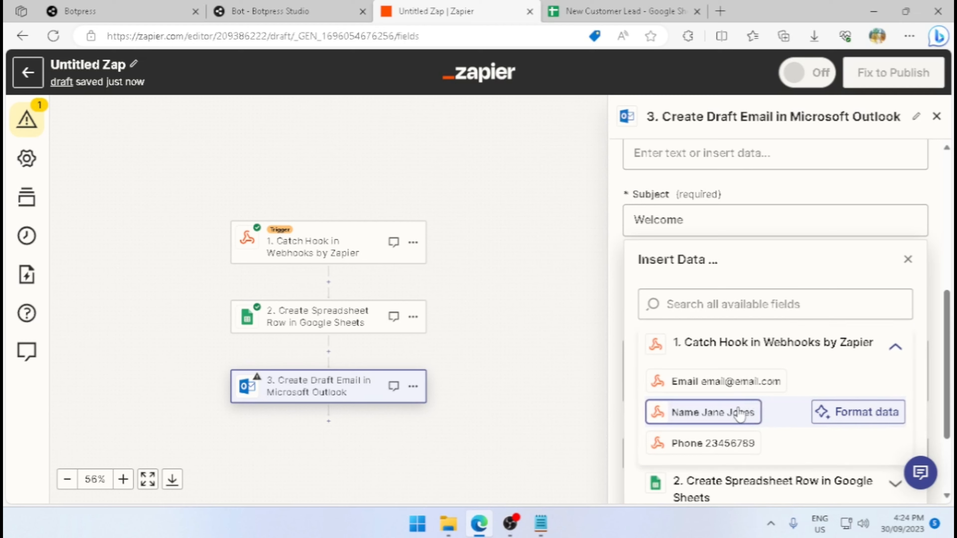
pyautogui.click(745, 414)
pyautogui.click(780, 196)
# Set the draft email's body format to Text and its body to "Welcome to our channel".
pyautogui.scroll(-1, 779, 234)
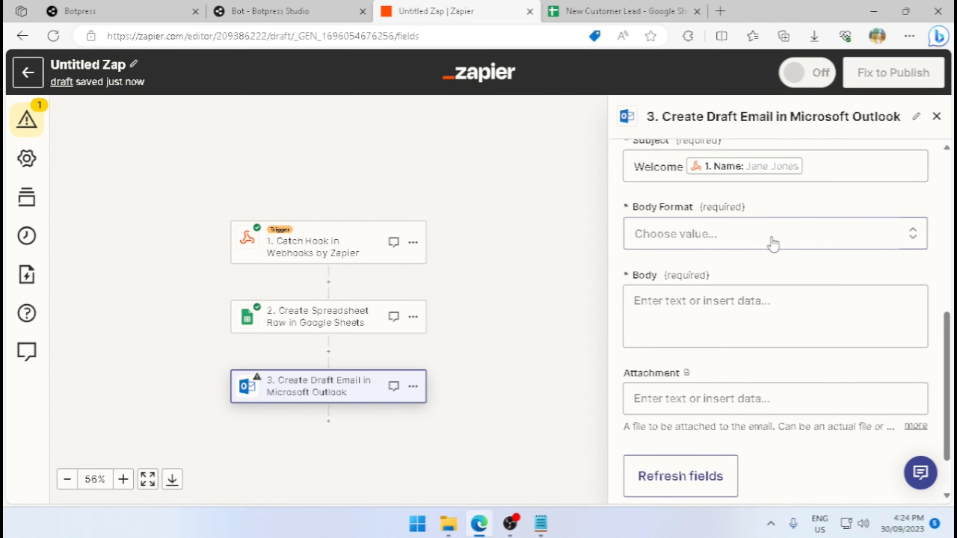
pyautogui.click(772, 241)
pyautogui.click(680, 390)
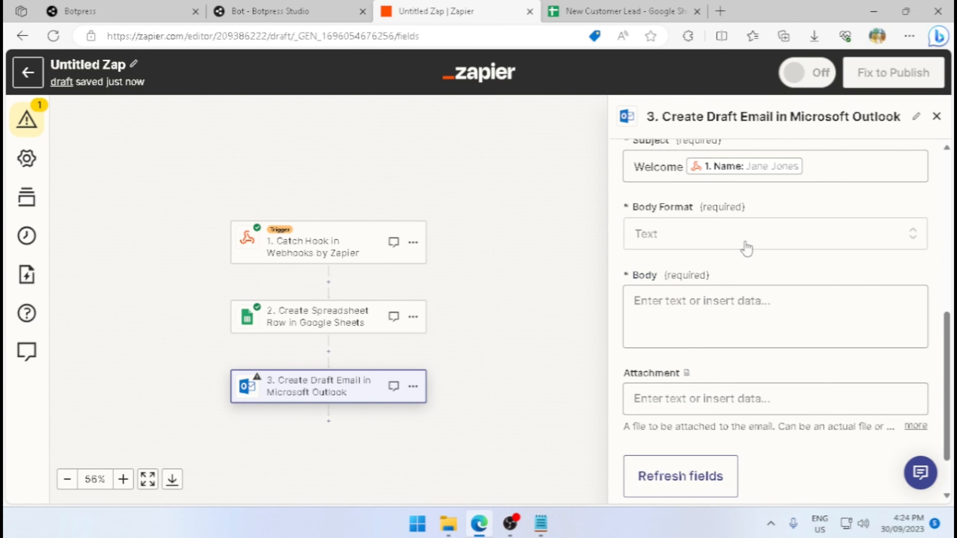
pyautogui.click(766, 293)
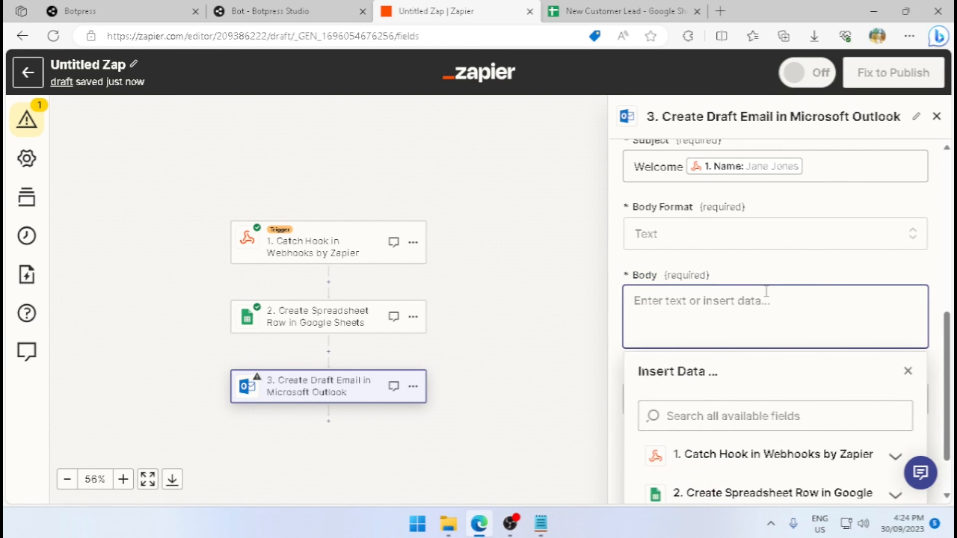
pyautogui.write('Welcome to our')
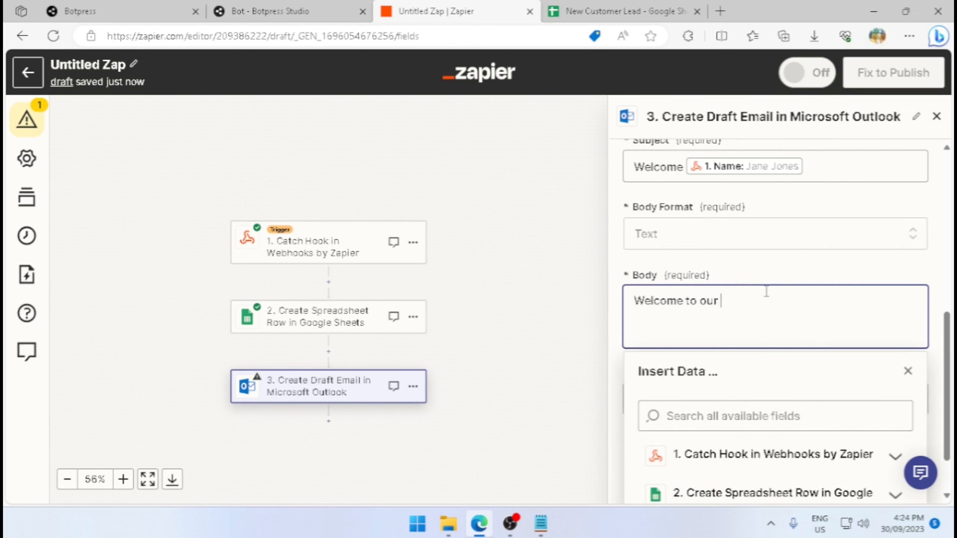
pyautogui.write(' channel')
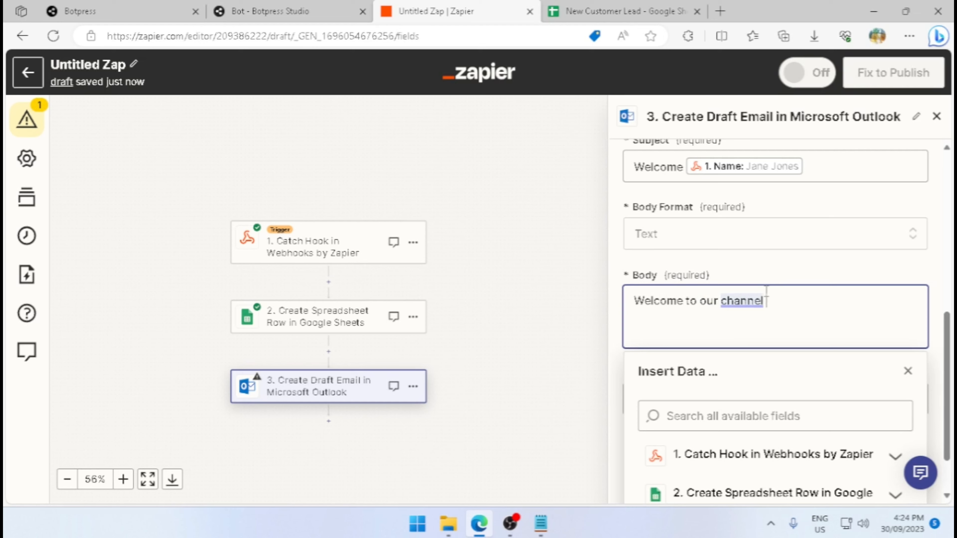
# Append the Name value from the Catch Hook after "Welcome to our channel" in the draft email's body.
pyautogui.click(895, 457)
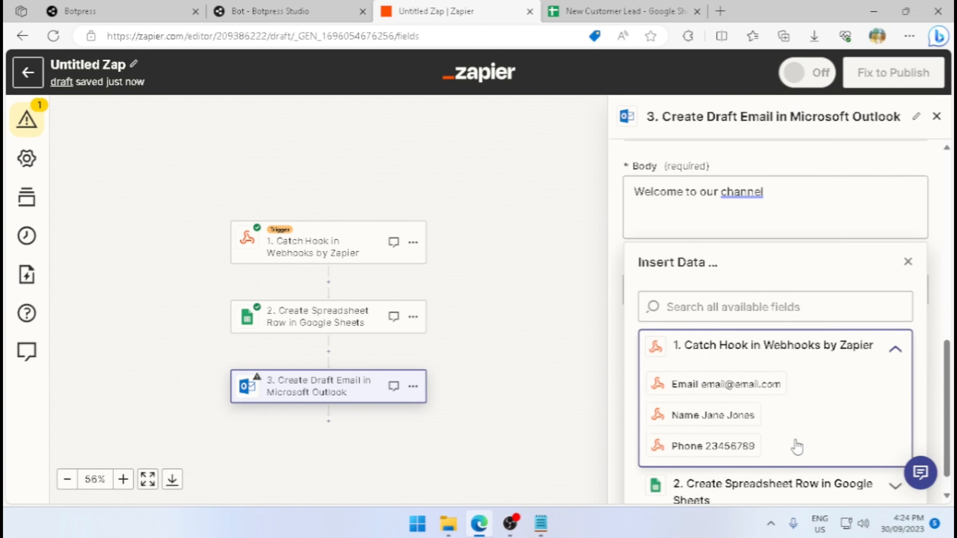
pyautogui.click(751, 388)
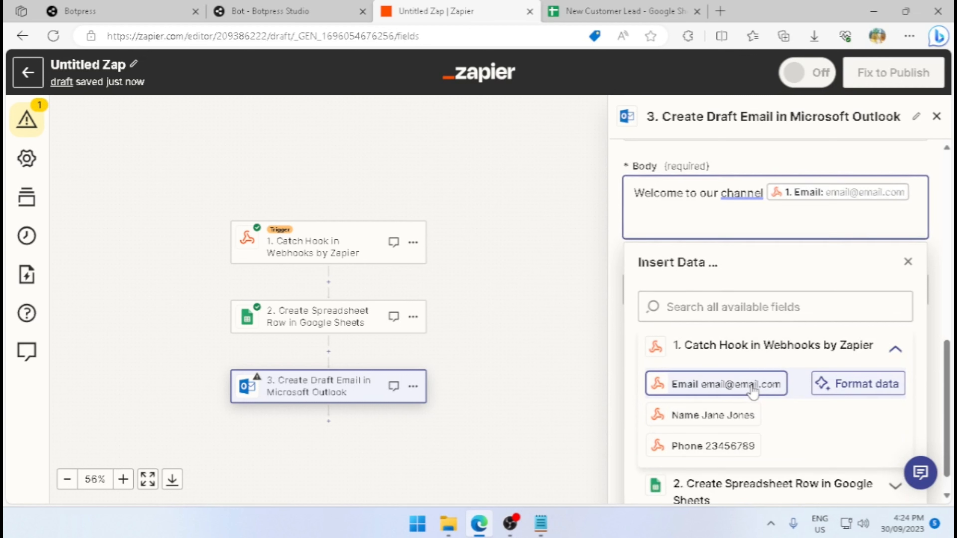
pyautogui.press('BackSpace')
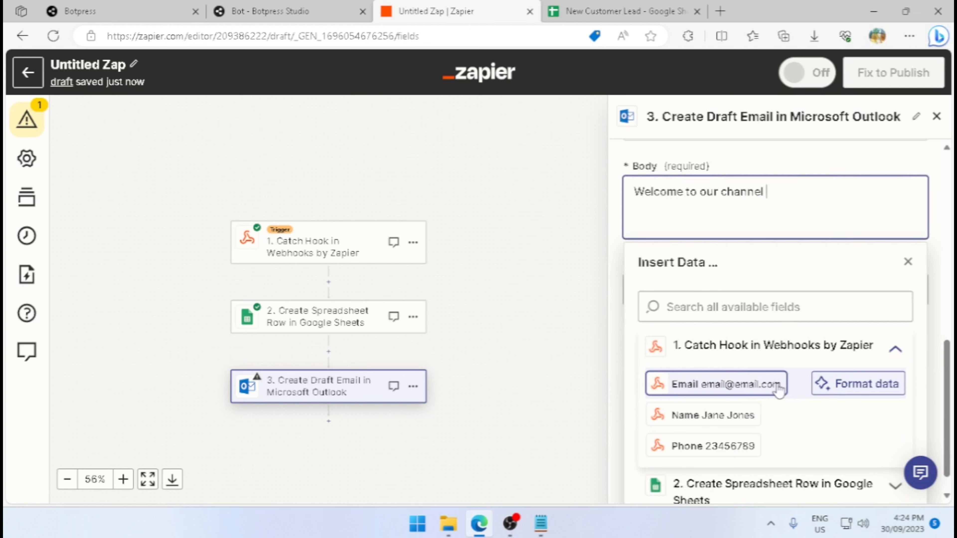
pyautogui.click(750, 413)
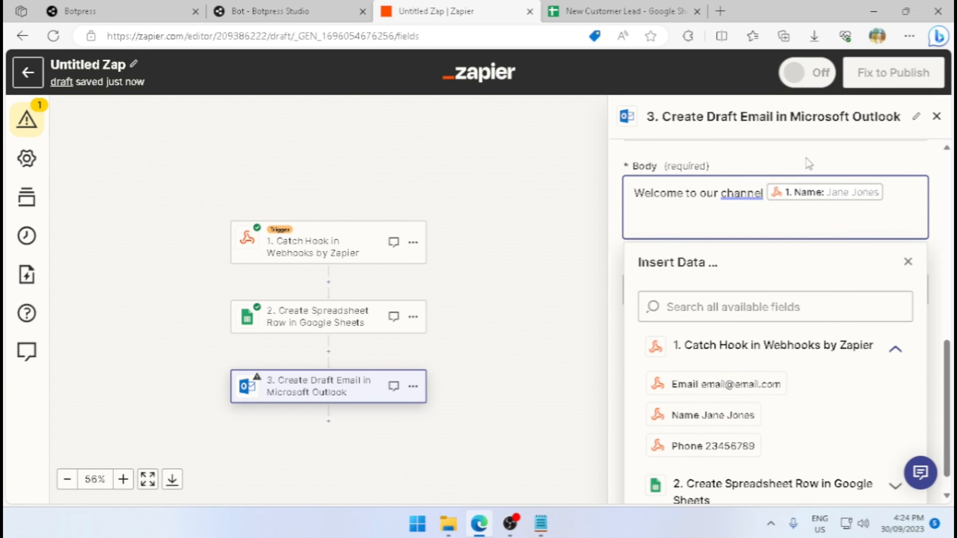
pyautogui.click(825, 167)
pyautogui.scroll(-1, 863, 282)
pyautogui.click(859, 290)
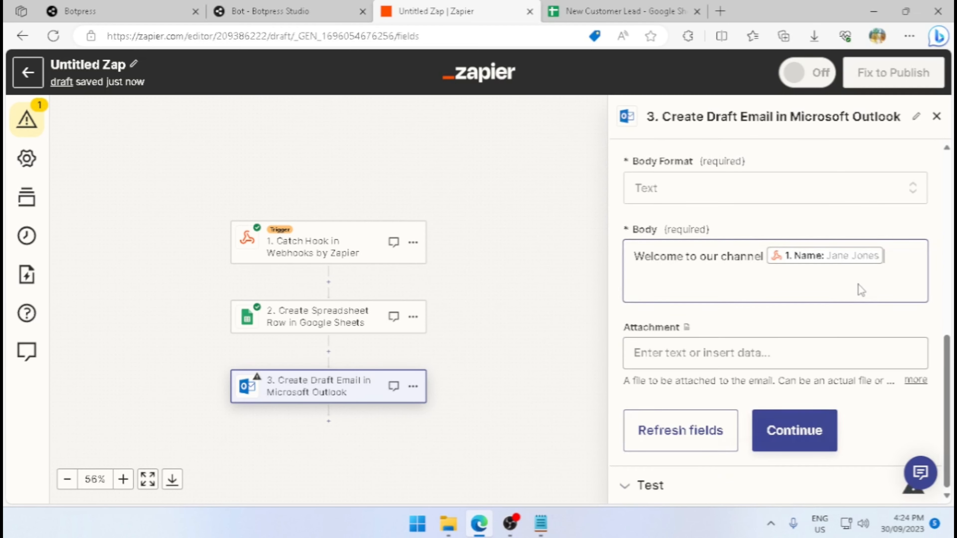
pyautogui.click(865, 217)
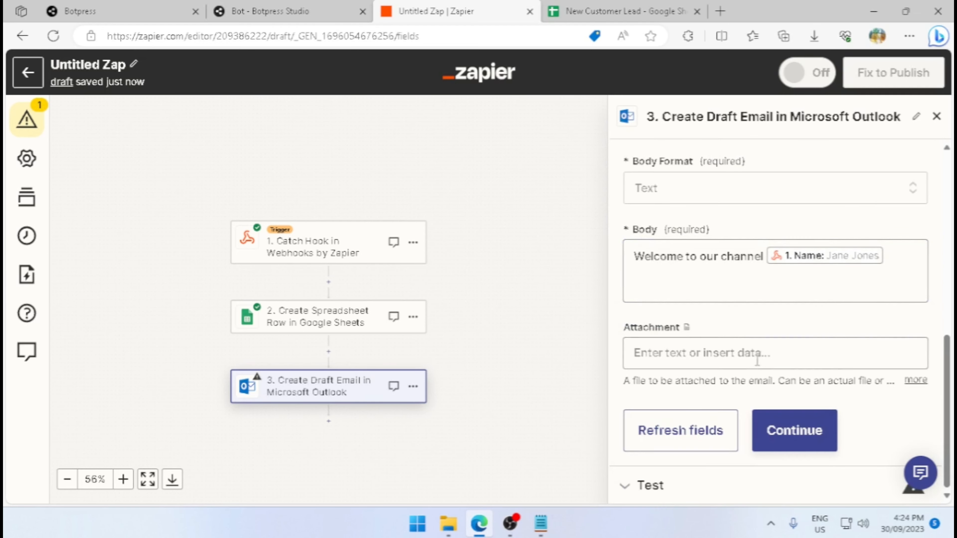
# Continue to the test stage, test the draft email step, and review the returned subject, body and recipient data.
pyautogui.click(765, 428)
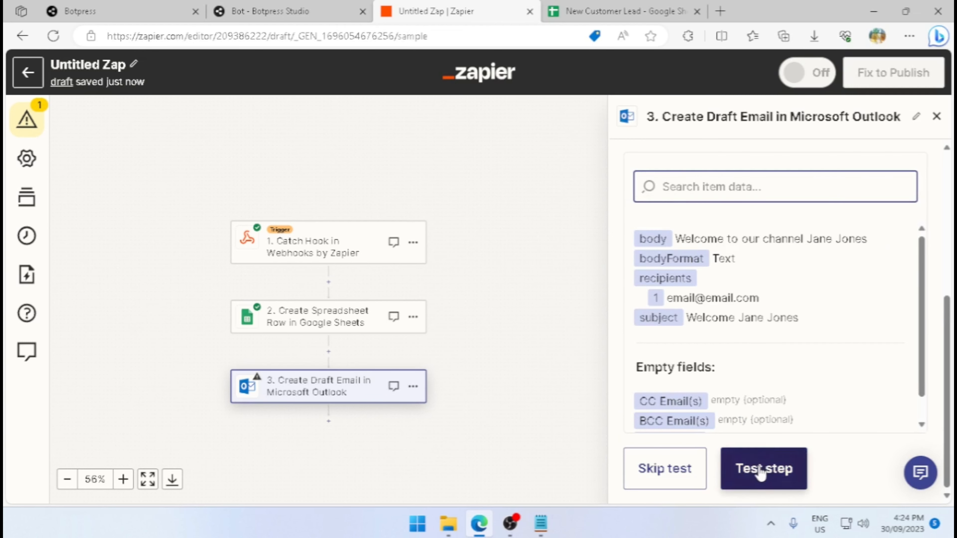
pyautogui.click(761, 472)
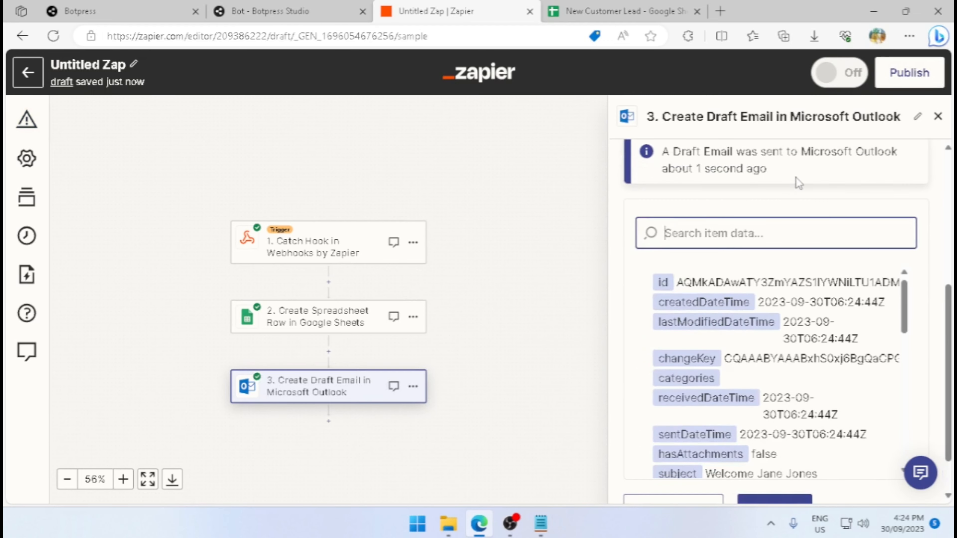
pyautogui.scroll(-10, 838, 345)
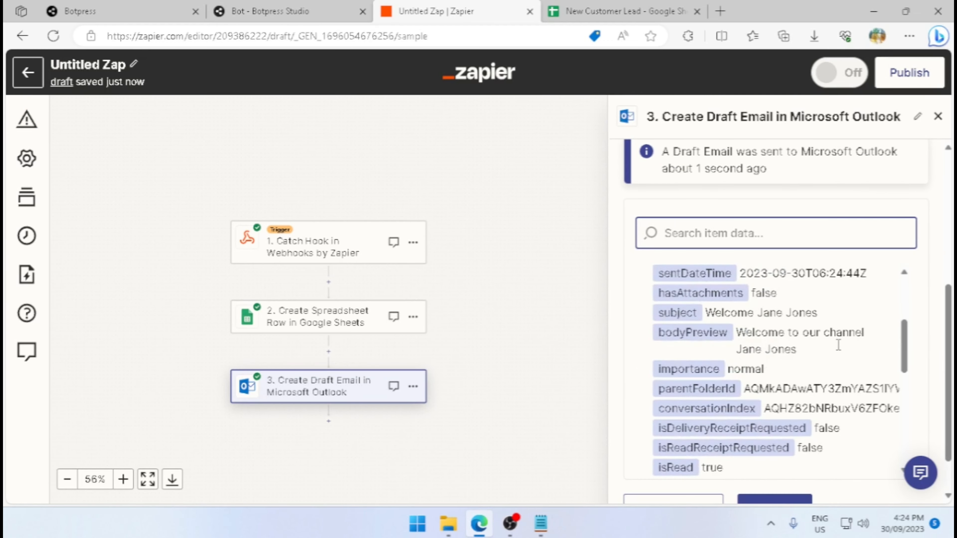
pyautogui.scroll(-4, 839, 344)
pyautogui.scroll(-2, 501, 342)
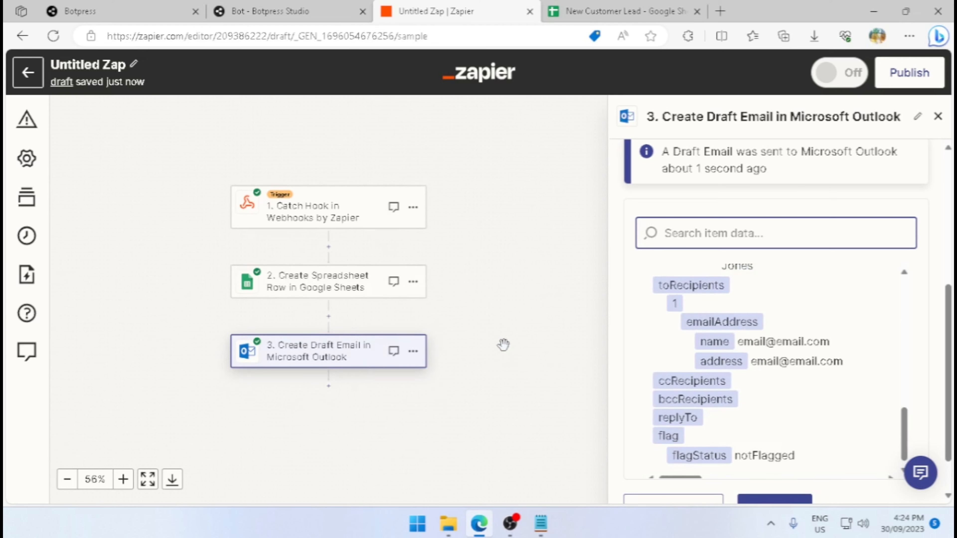
pyautogui.scroll(2, 679, 359)
pyautogui.scroll(-1, 678, 359)
pyautogui.click(535, 350)
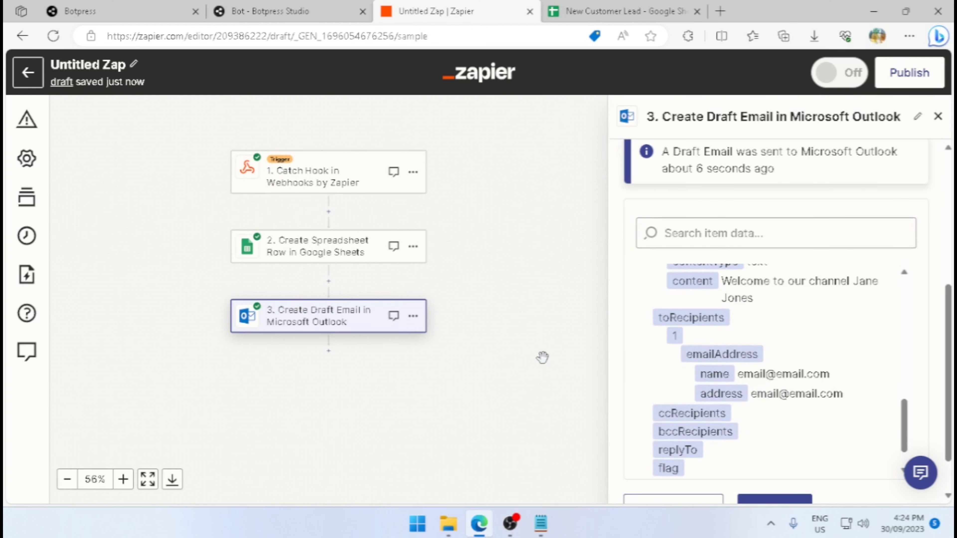
# Switch to Botpress Studio and return to the chatbot's main workflow with its two standard nodes.
pyautogui.click(339, 7)
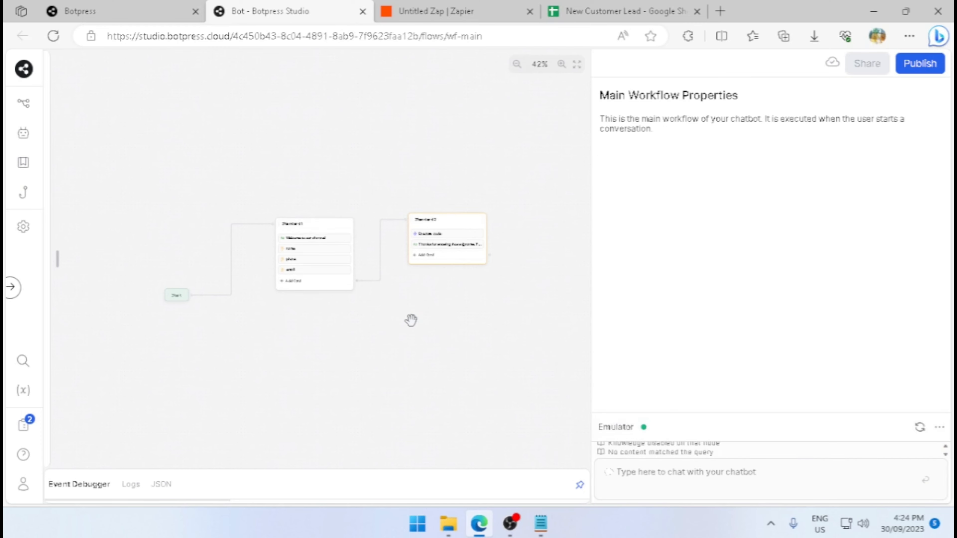
pyautogui.scroll(1, 427, 301)
pyautogui.scroll(1, 427, 299)
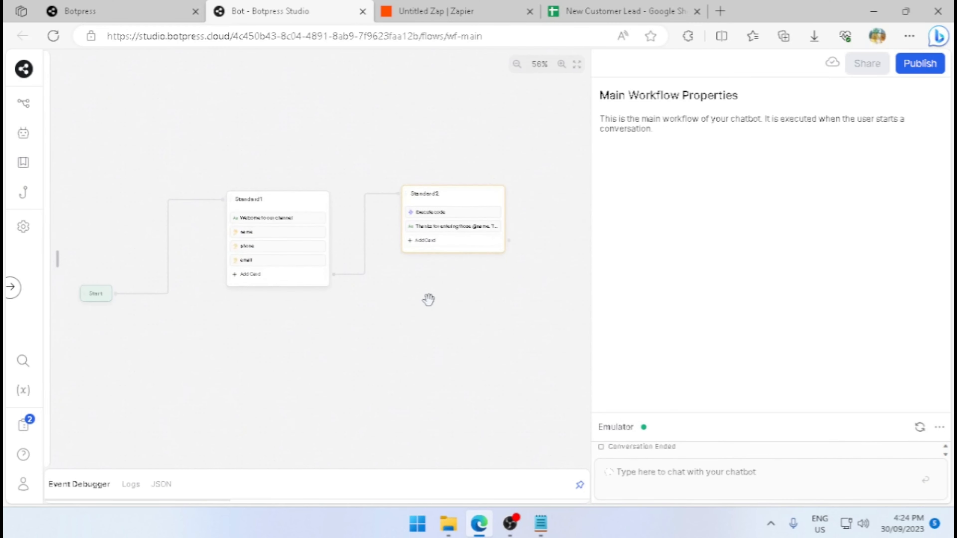